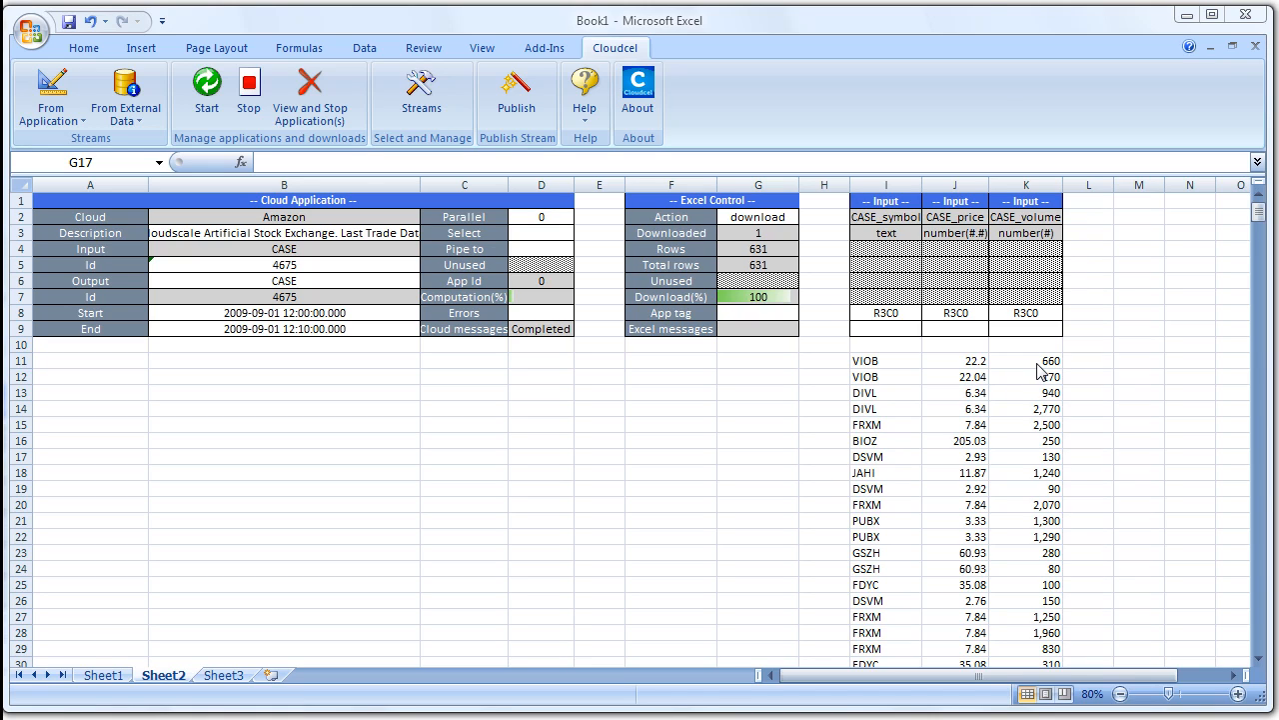
# Step: Insert a Cloudcel Formula block at cell M1
pyautogui.click(1132, 198)
pyautogui.click(50, 100)
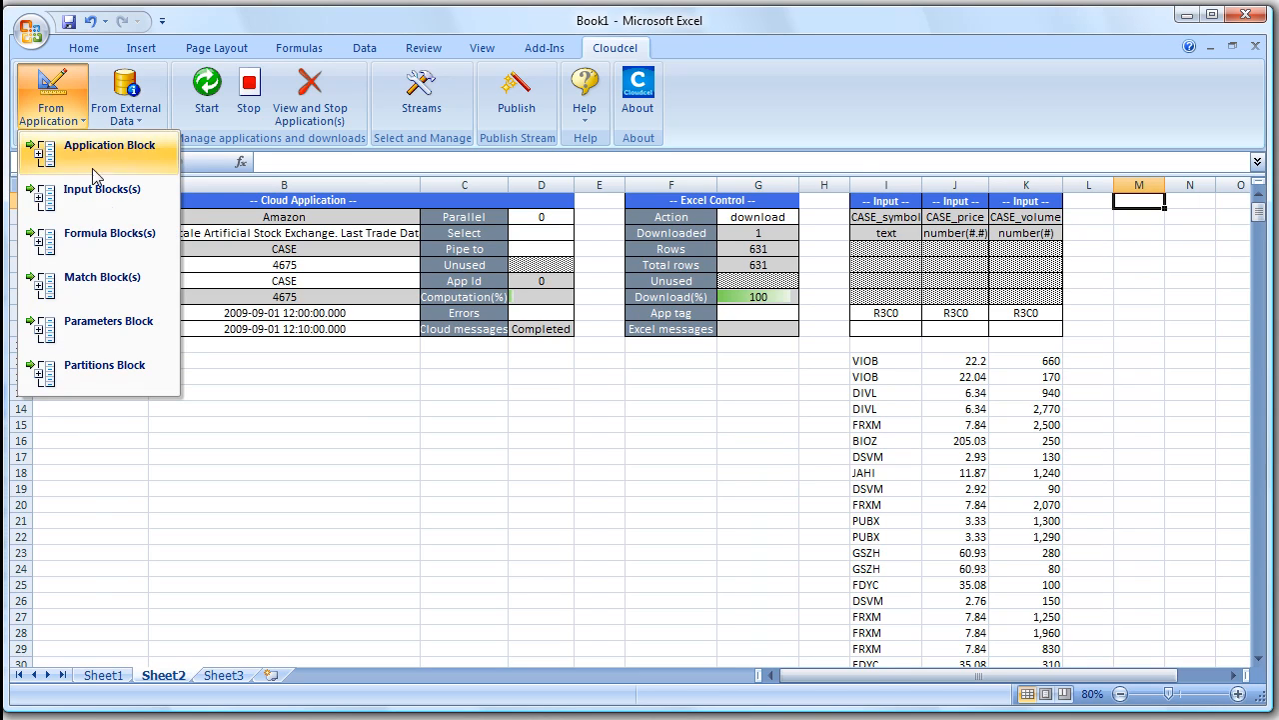
pyautogui.click(112, 236)
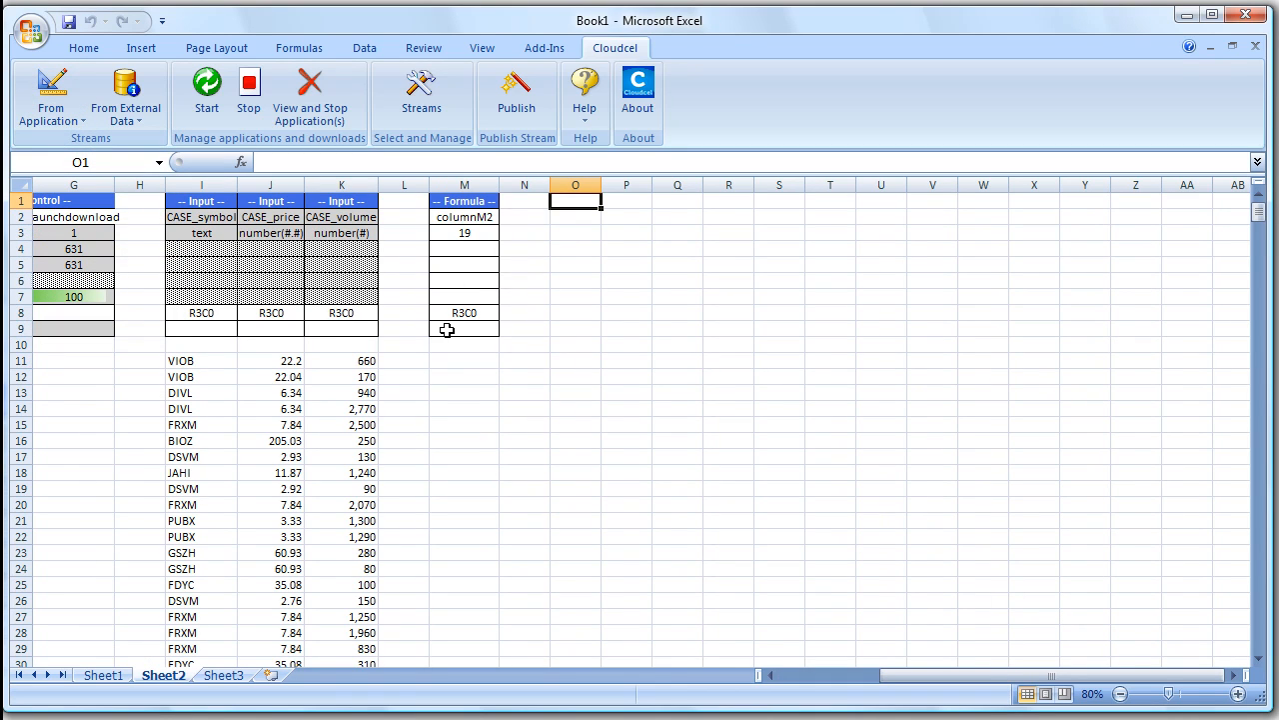
# Step: Set the formula in M3 to CASE_price*100 and widen column M to fit it
pyautogui.click(462, 233)
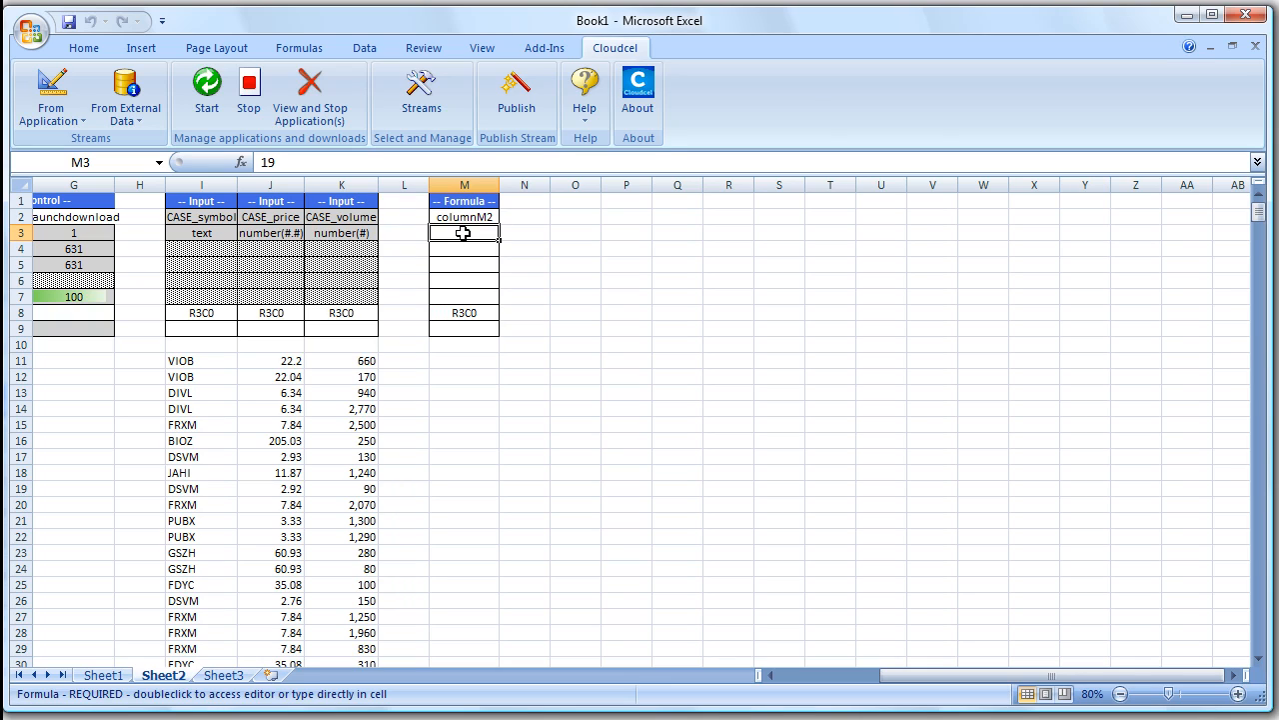
pyautogui.write('CASE')
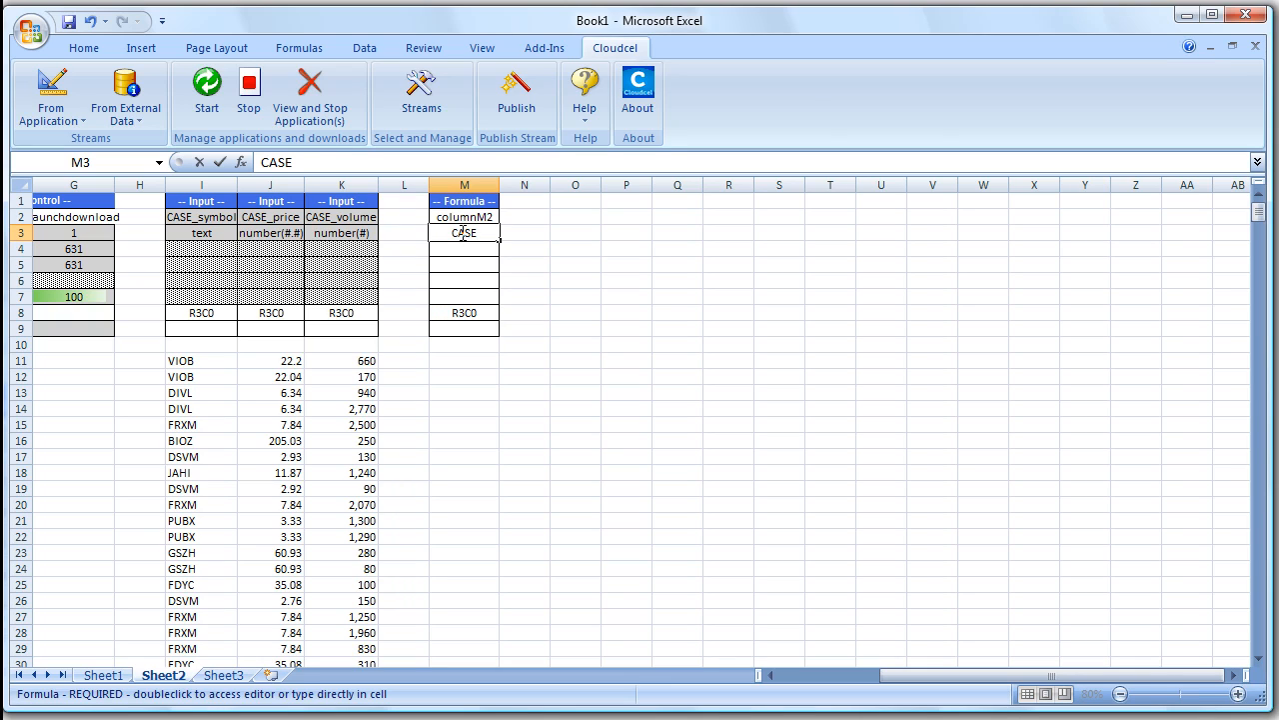
pyautogui.write('_price*100')
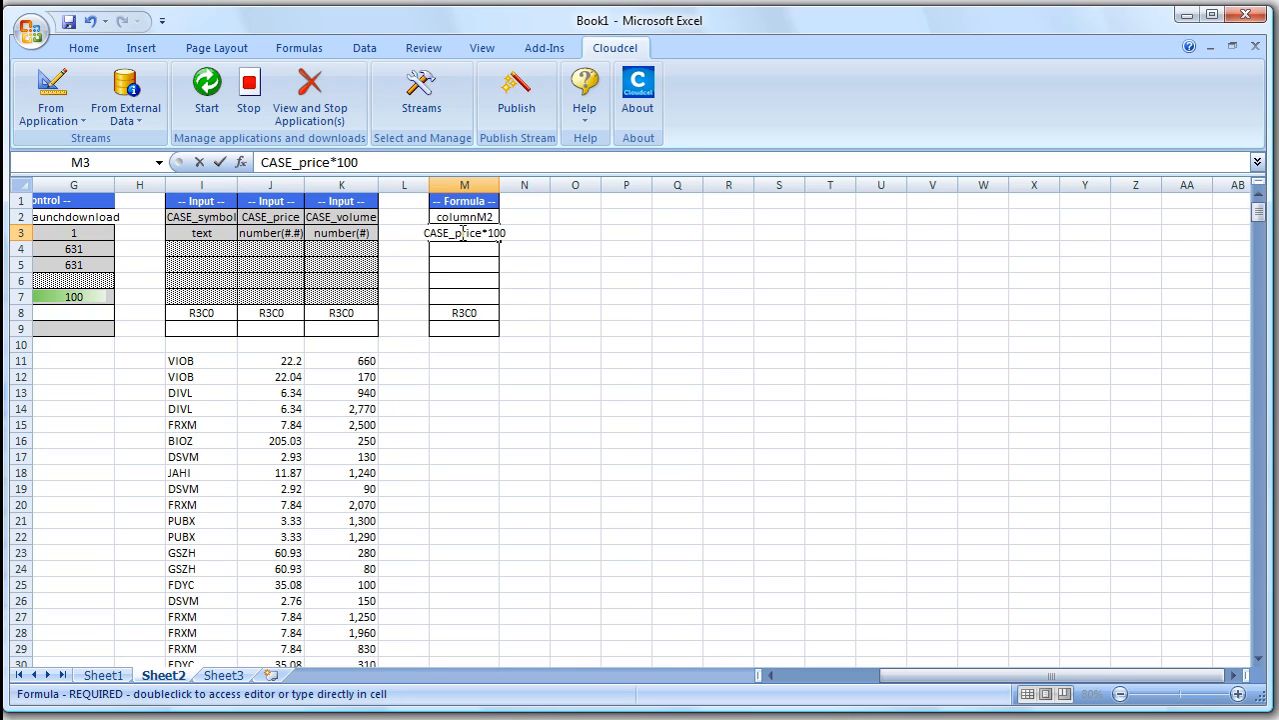
pyautogui.click(502, 186)
pyautogui.moveTo(499, 188); pyautogui.dragTo(605, 196)
# Step: Insert two more Formula blocks across cells N1 and O1
pyautogui.click(570, 196)
pyautogui.click(62, 112)
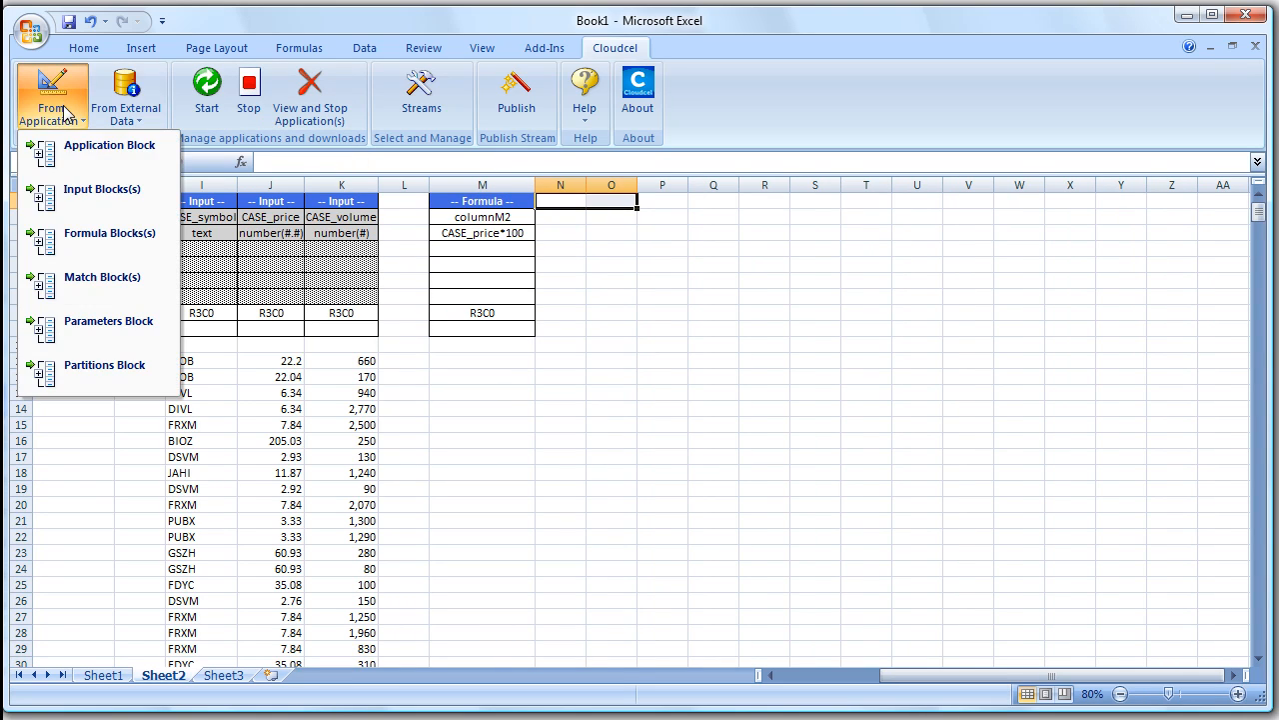
pyautogui.click(80, 235)
# Step: Name the column M formula block Times100 in cell M2
pyautogui.click(501, 215)
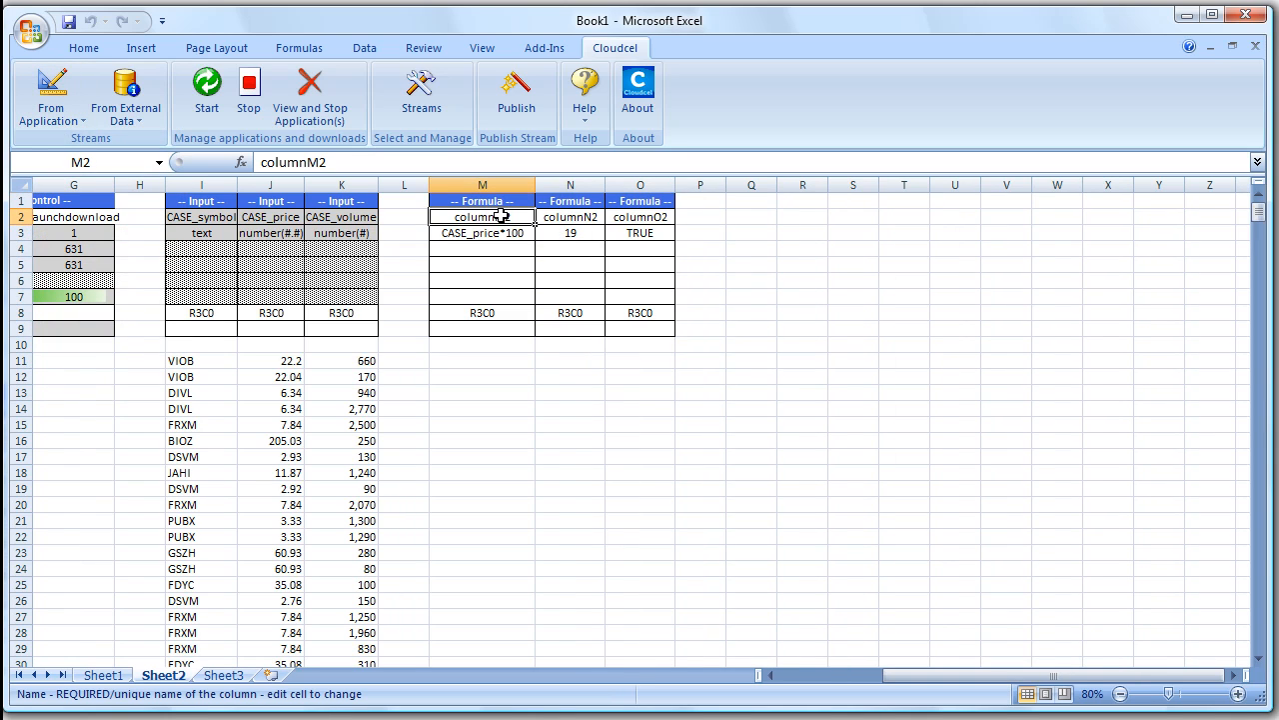
pyautogui.write('T')
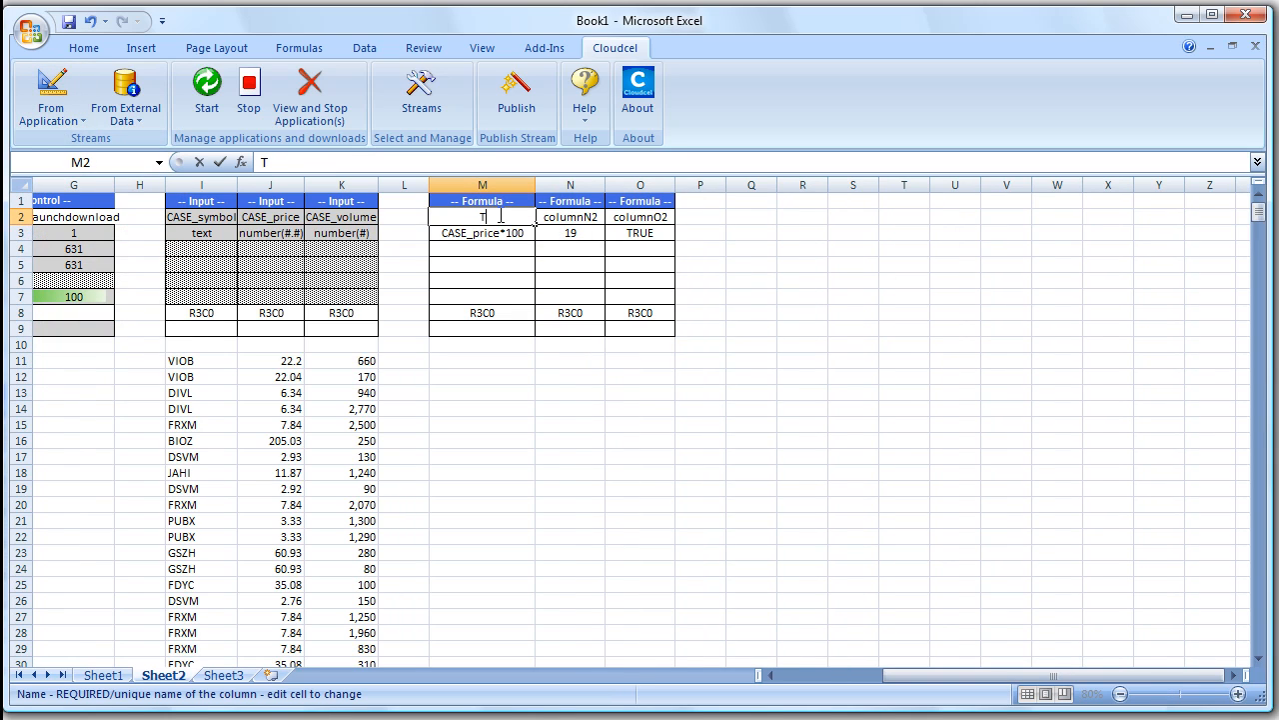
pyautogui.write('imes100')
# Step: Name the column N formula block VolumeTimeTen in cell N2 and widen the column to fit the name
pyautogui.click(570, 218)
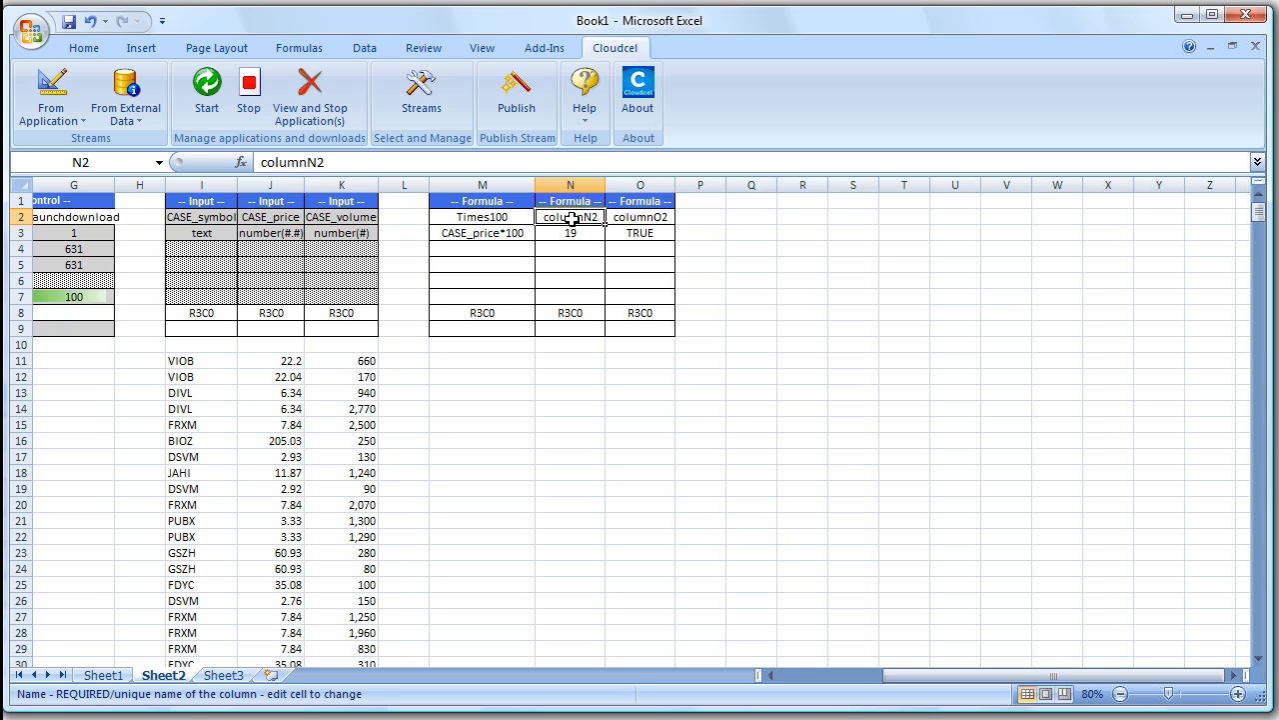
pyautogui.write('VOlume')
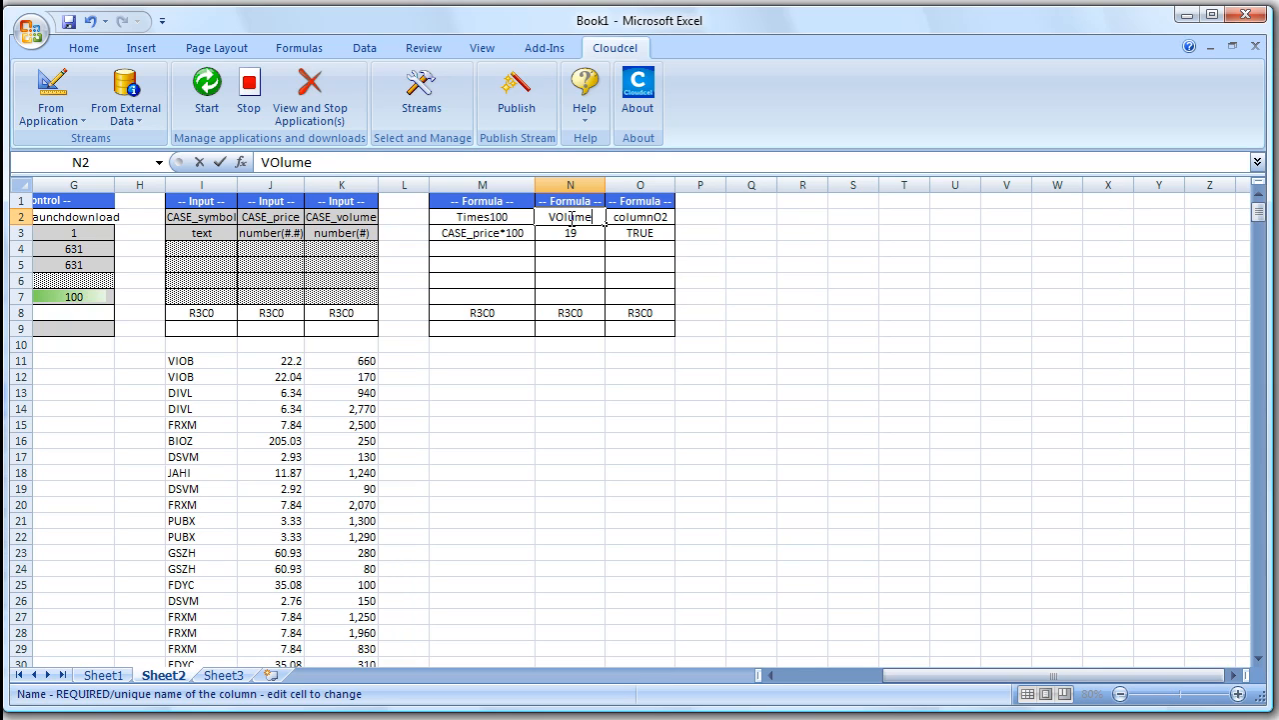
pyautogui.press('BackSpace')
pyautogui.press('BackSpace')
pyautogui.press('BackSpace')
pyautogui.press('BackSpace')
pyautogui.press('BackSpace')
pyautogui.write('olumeTimeTe')
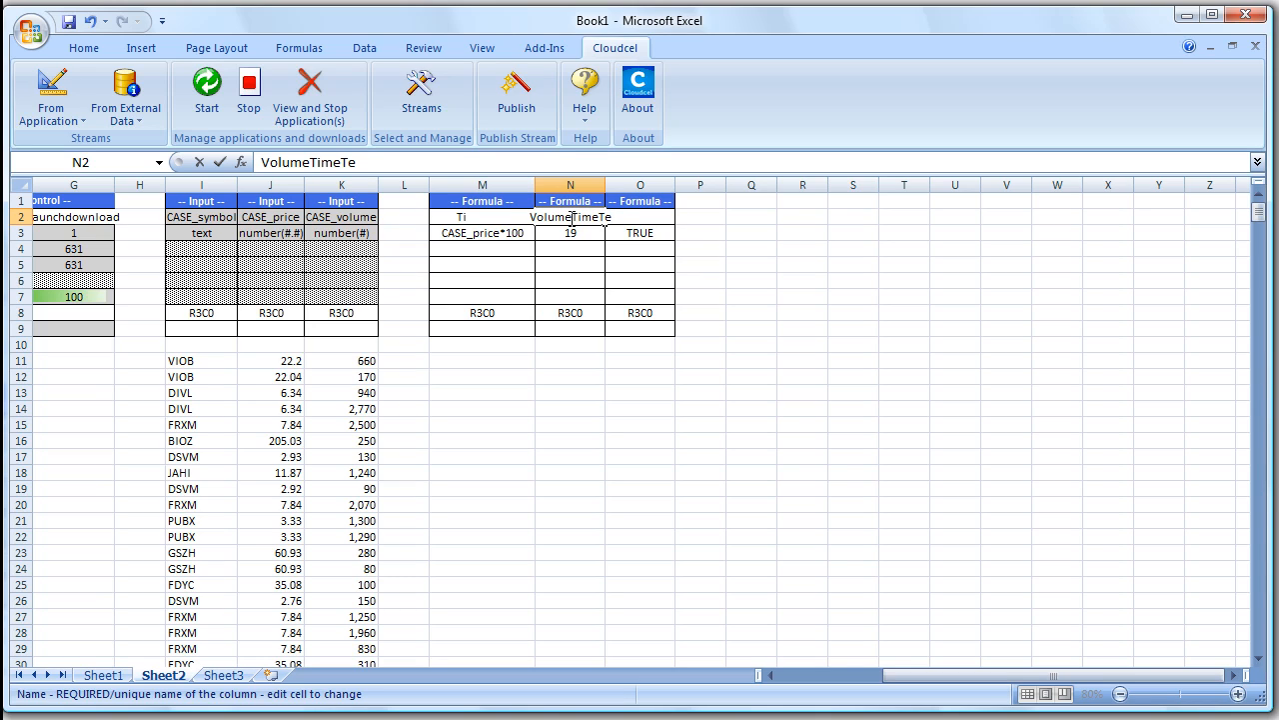
pyautogui.write('n')
pyautogui.click(598, 186)
pyautogui.moveTo(605, 186); pyautogui.dragTo(640, 188)
# Step: Set the formula of the VolumeTimeTen block in N3 to CASE_volume*10
pyautogui.click(592, 232)
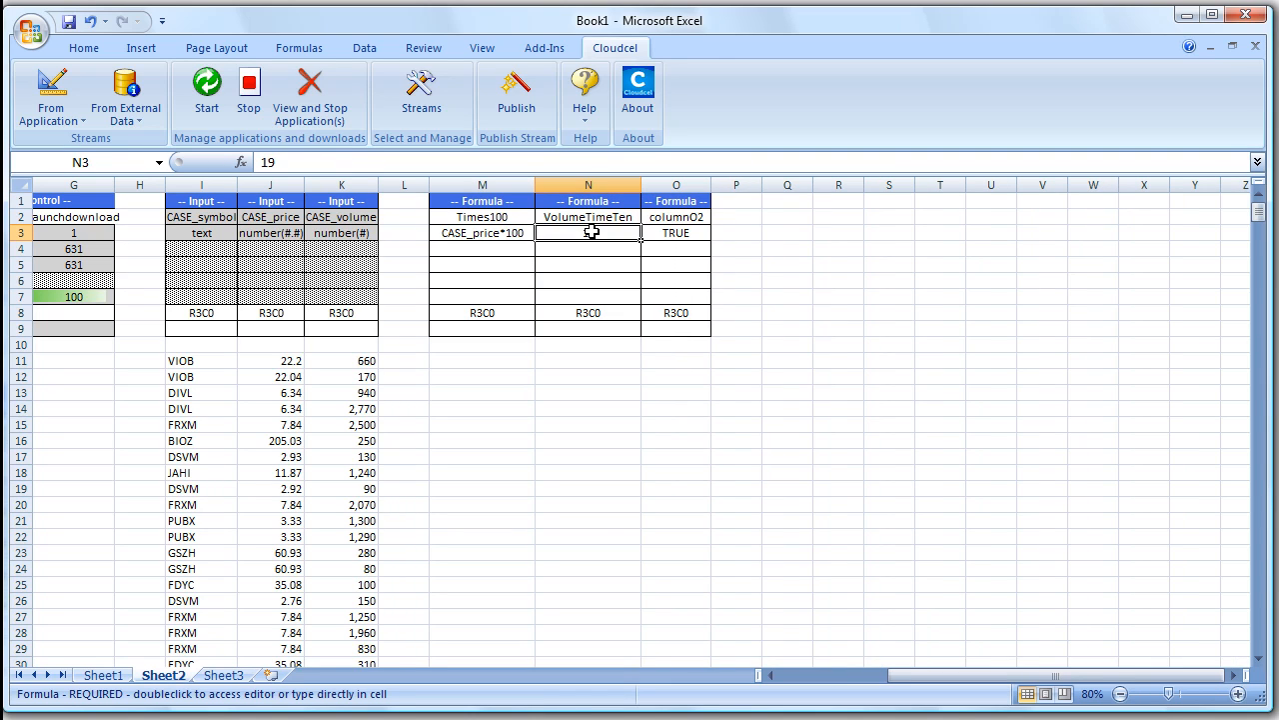
pyautogui.write('CASE')
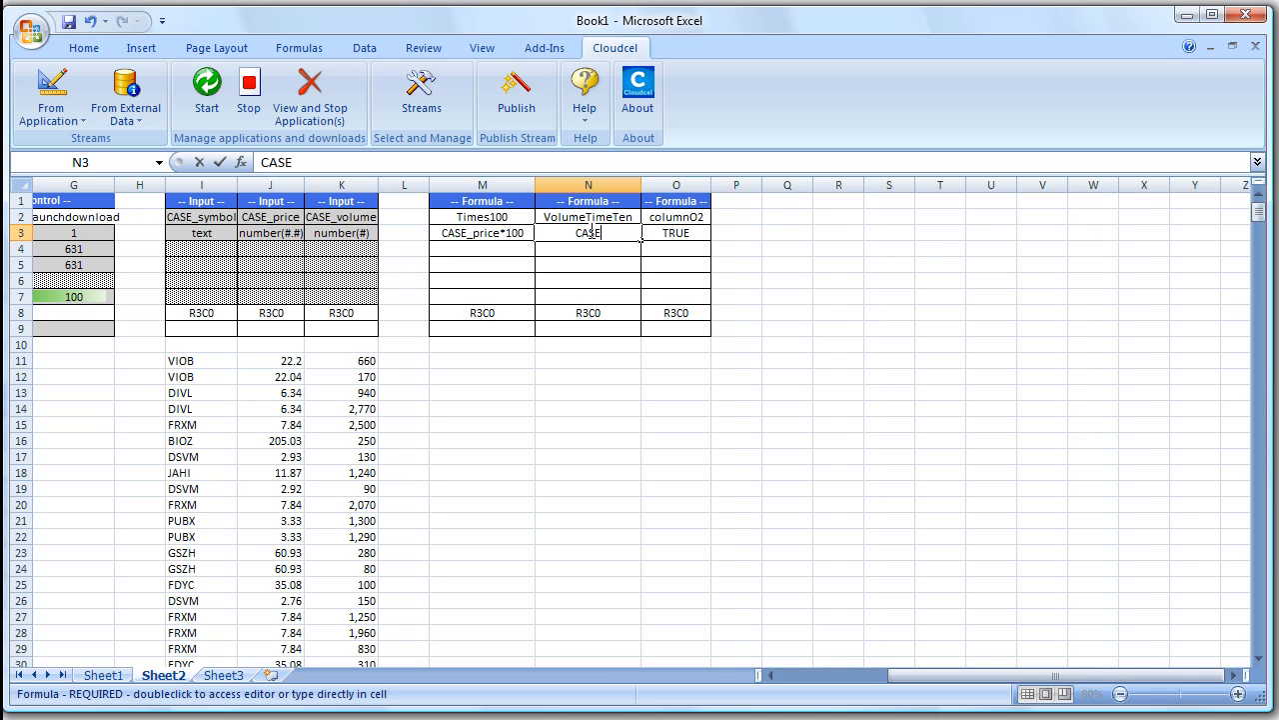
pyautogui.write('_volume*1')
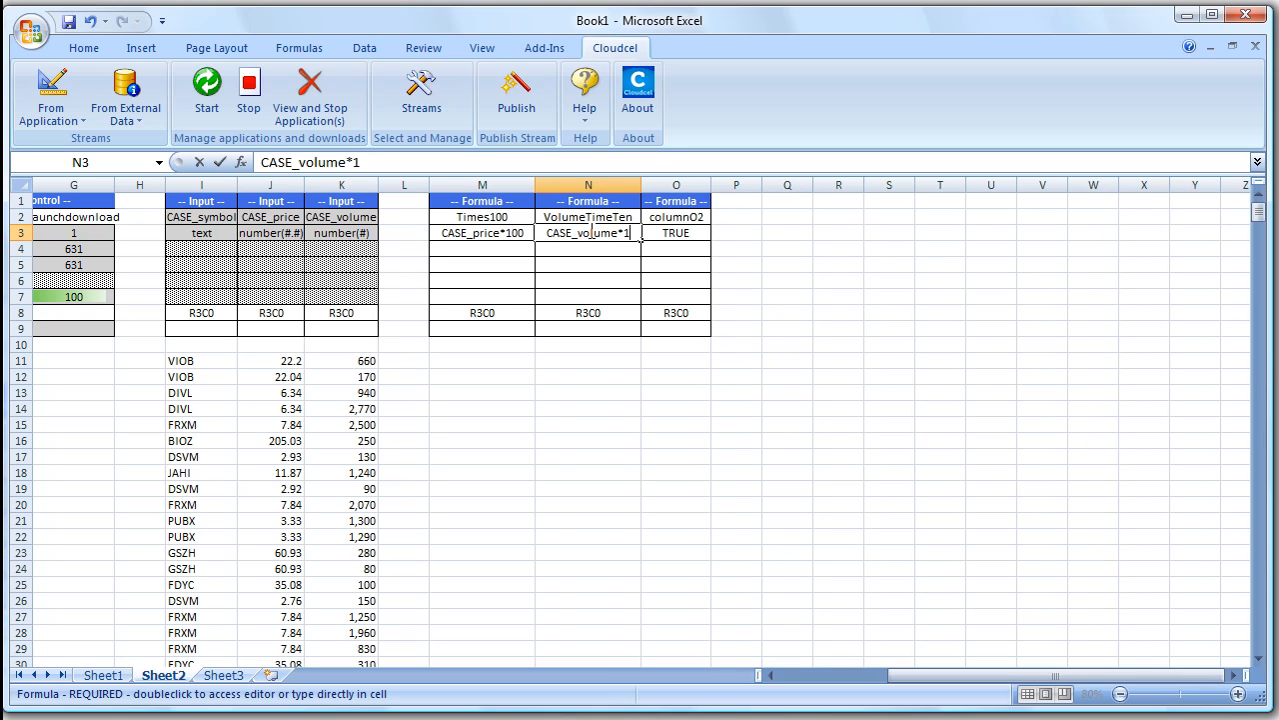
pyautogui.write('0')
# Step: Name the column O formula block conditional in cell O2
pyautogui.click(700, 216)
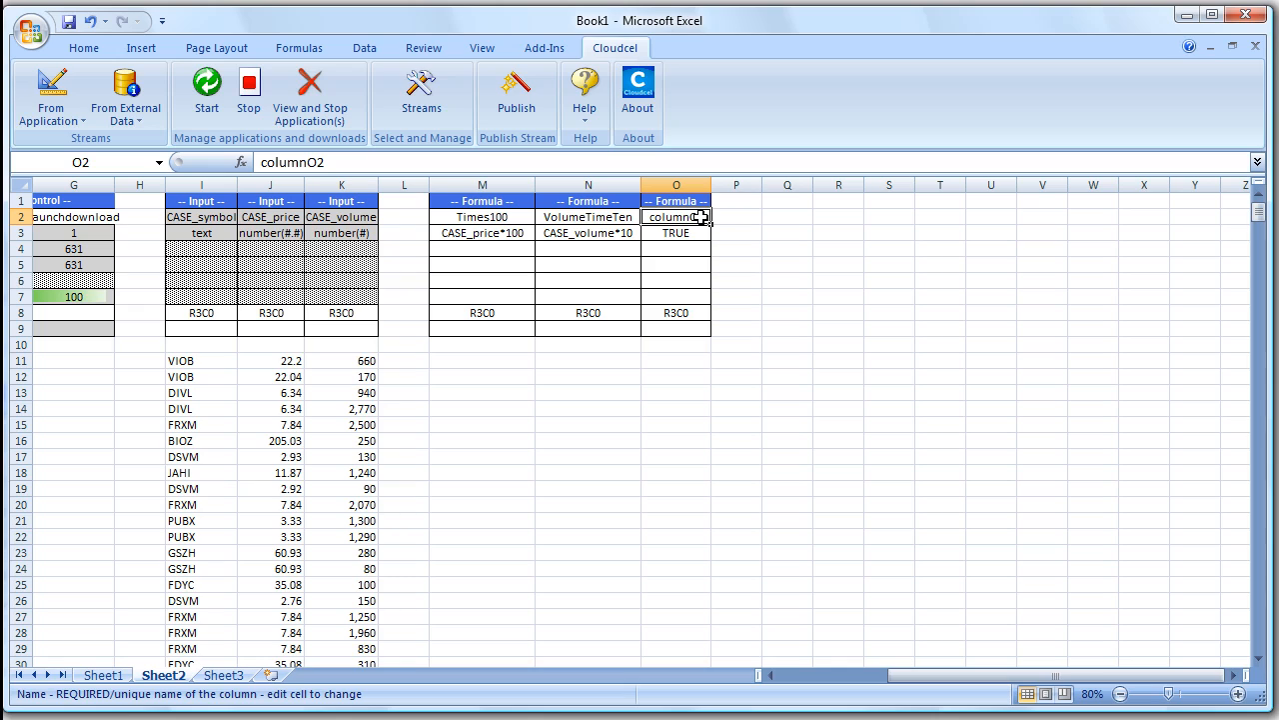
pyautogui.write('condi')
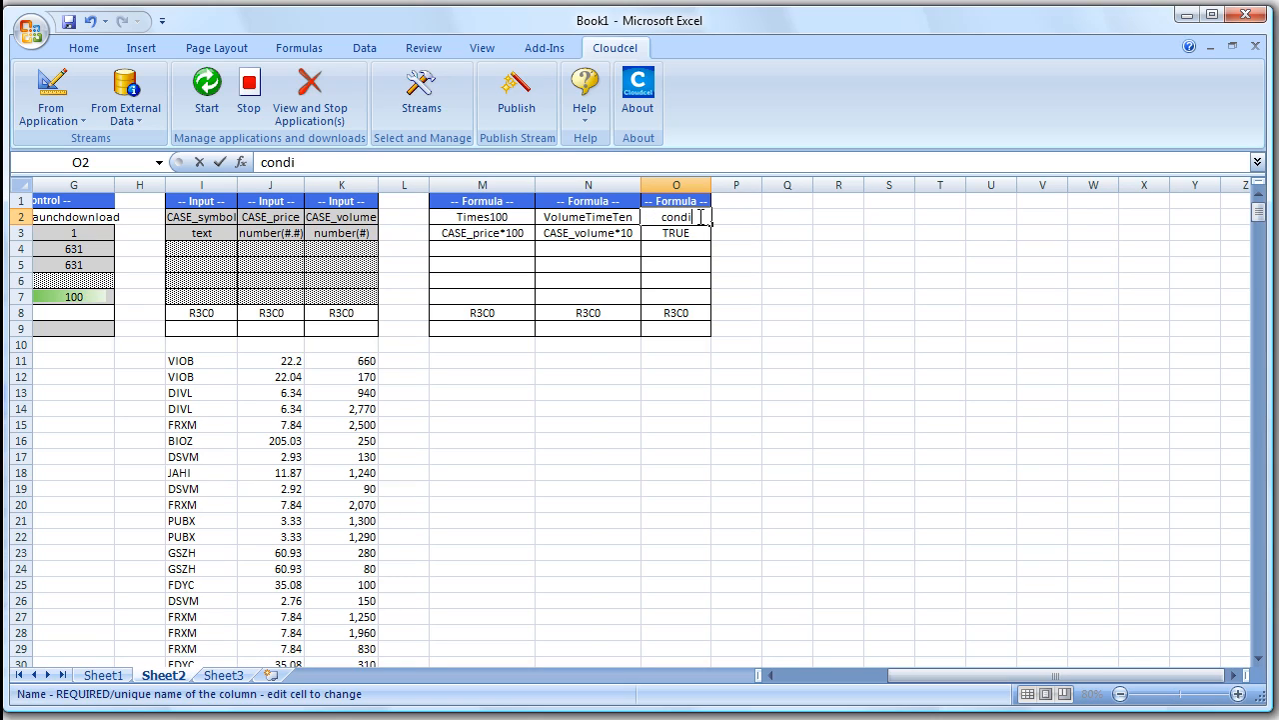
pyautogui.write('tional')
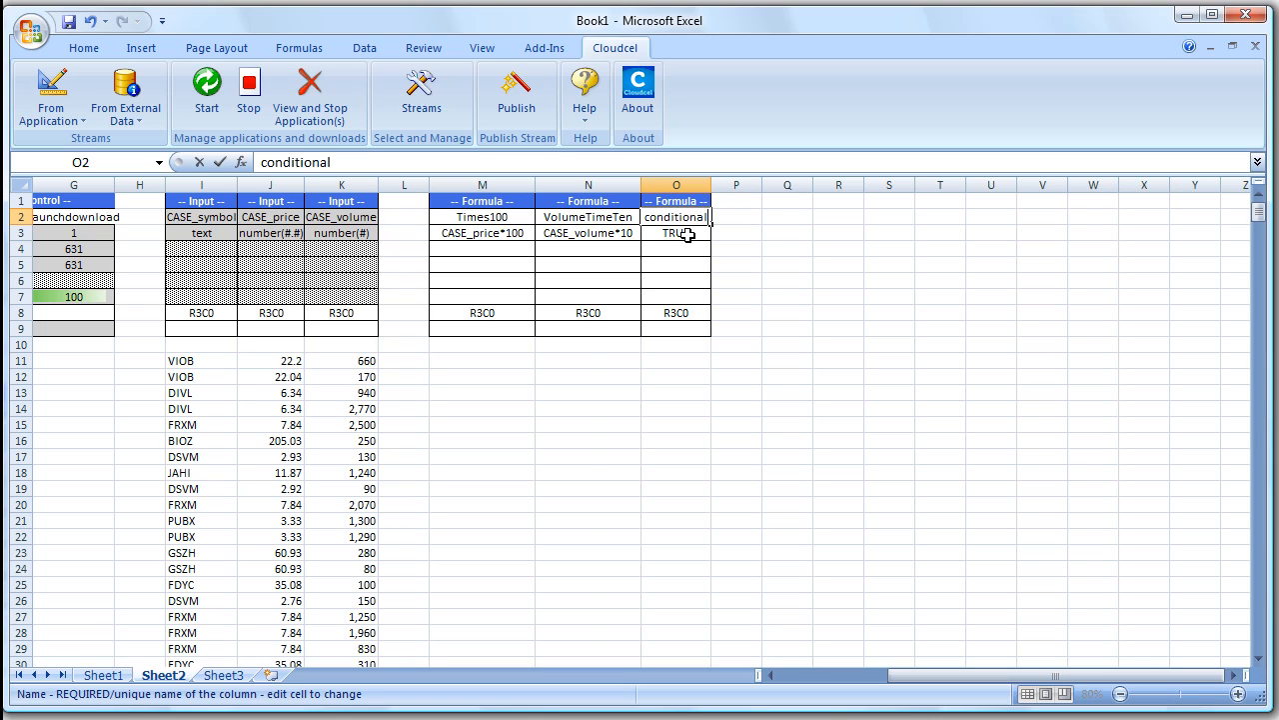
# Step: Enter the formula if CASE_price > 100 then "over one hundred" else "less than one hundred" in cell O3
pyautogui.click(688, 234)
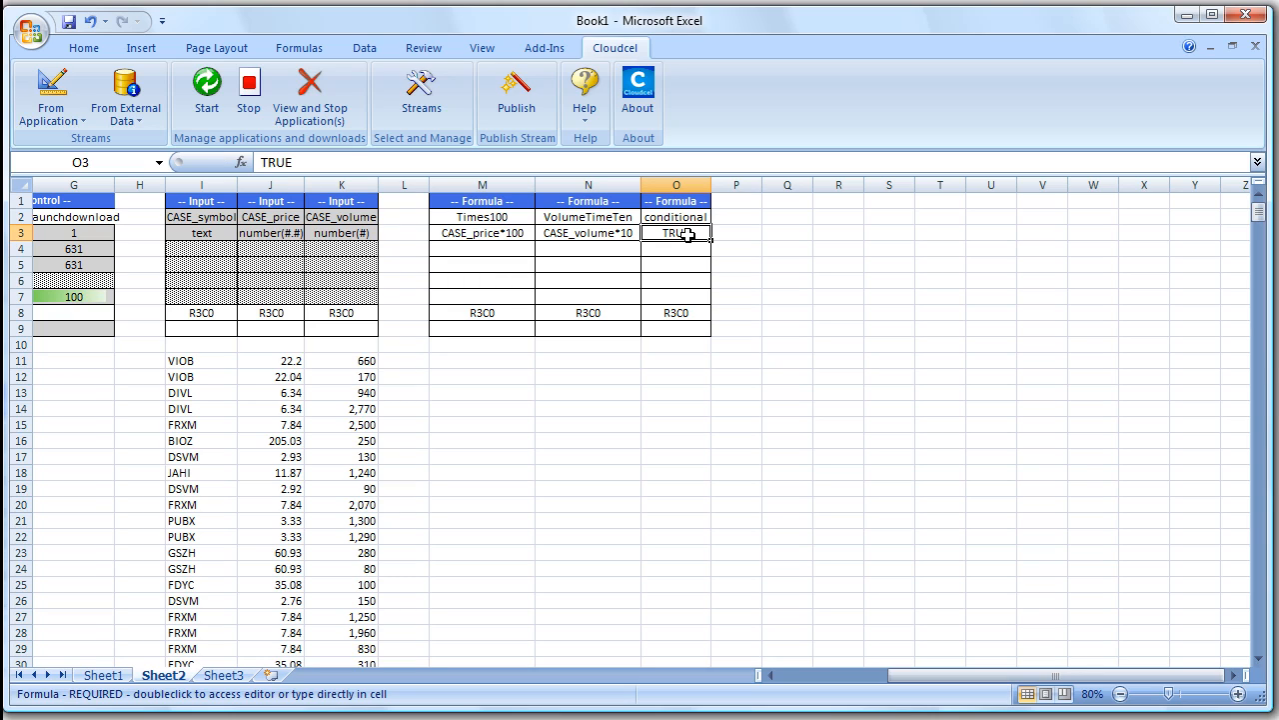
pyautogui.write('if')
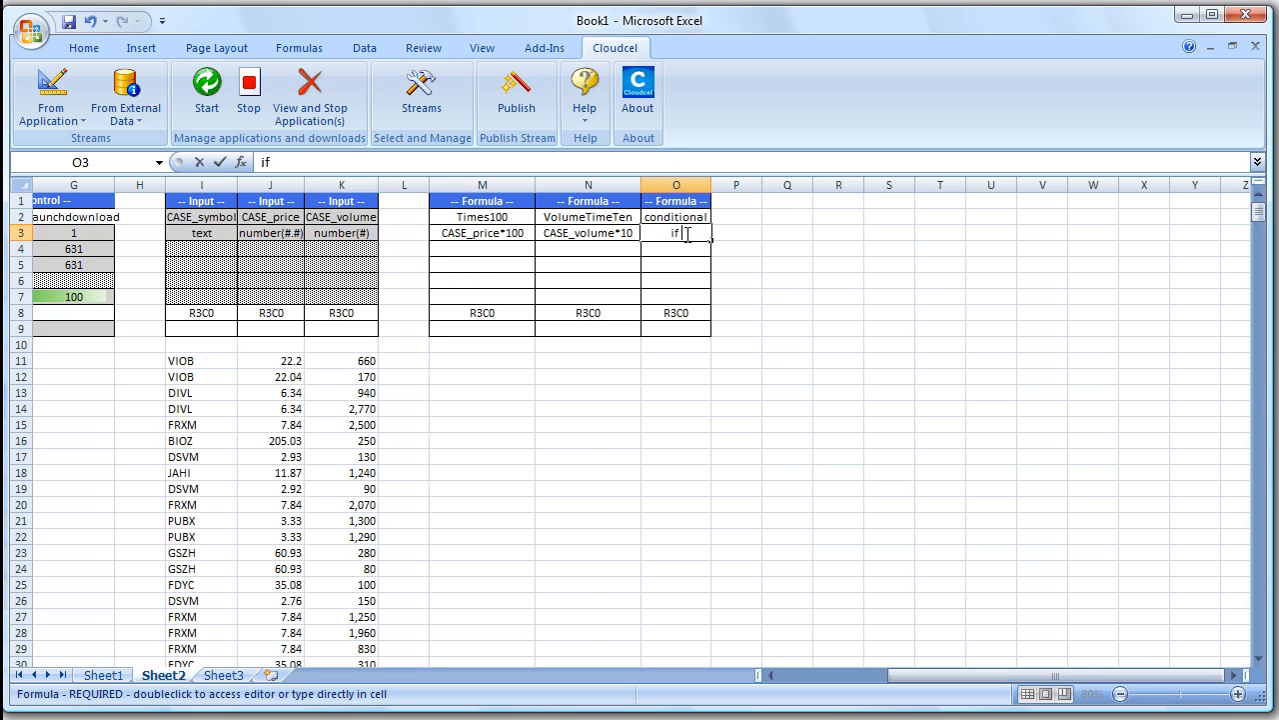
pyautogui.write(' CASE_price')
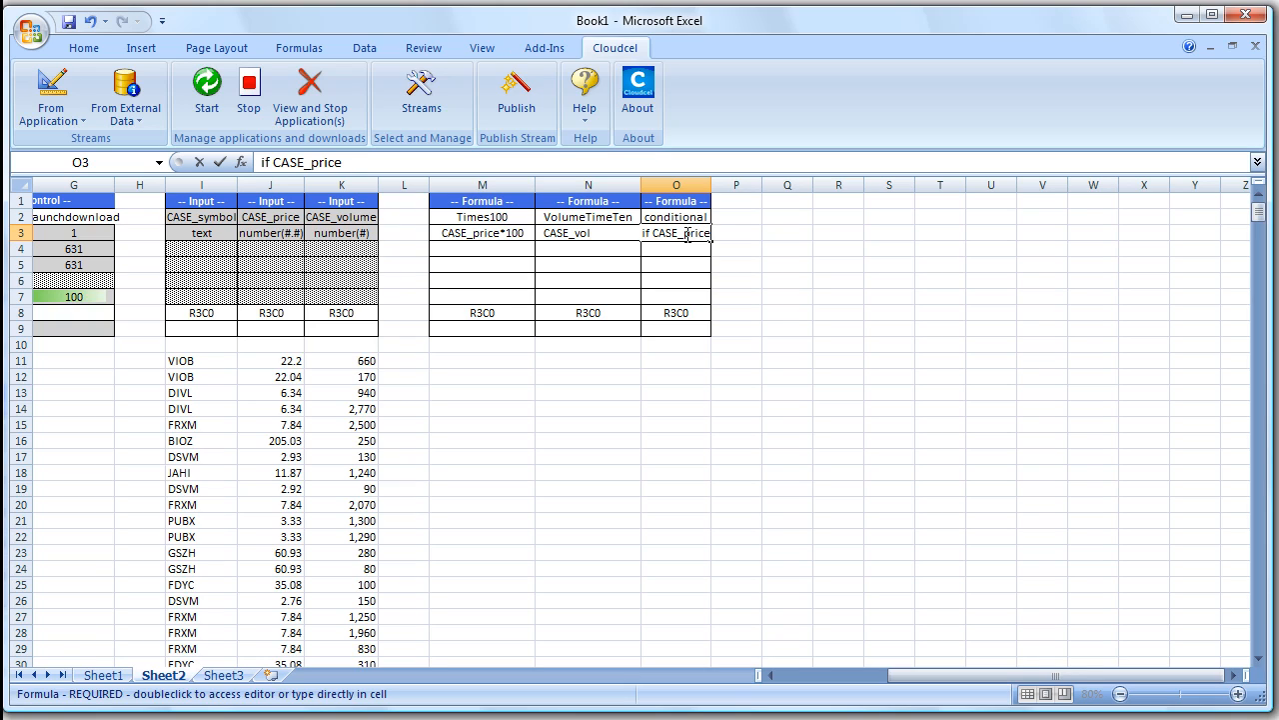
pyautogui.write(' > 100')
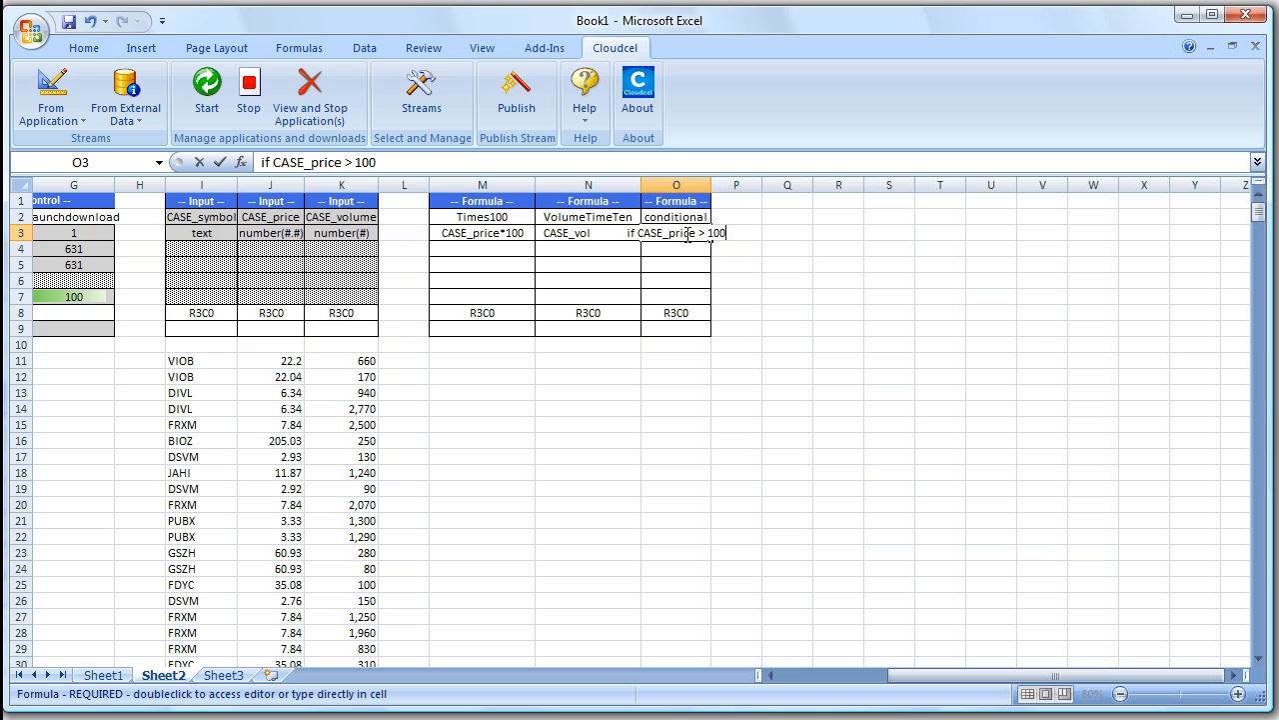
pyautogui.write(' then ')
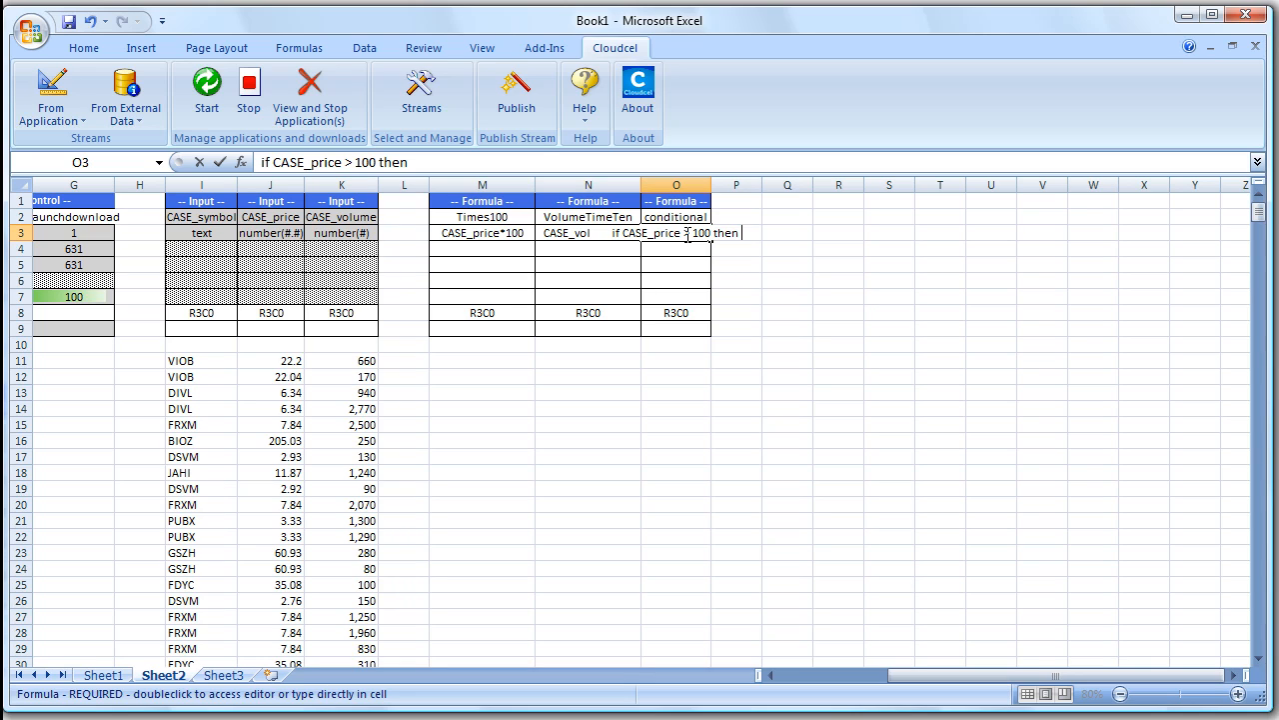
pyautogui.write('"')
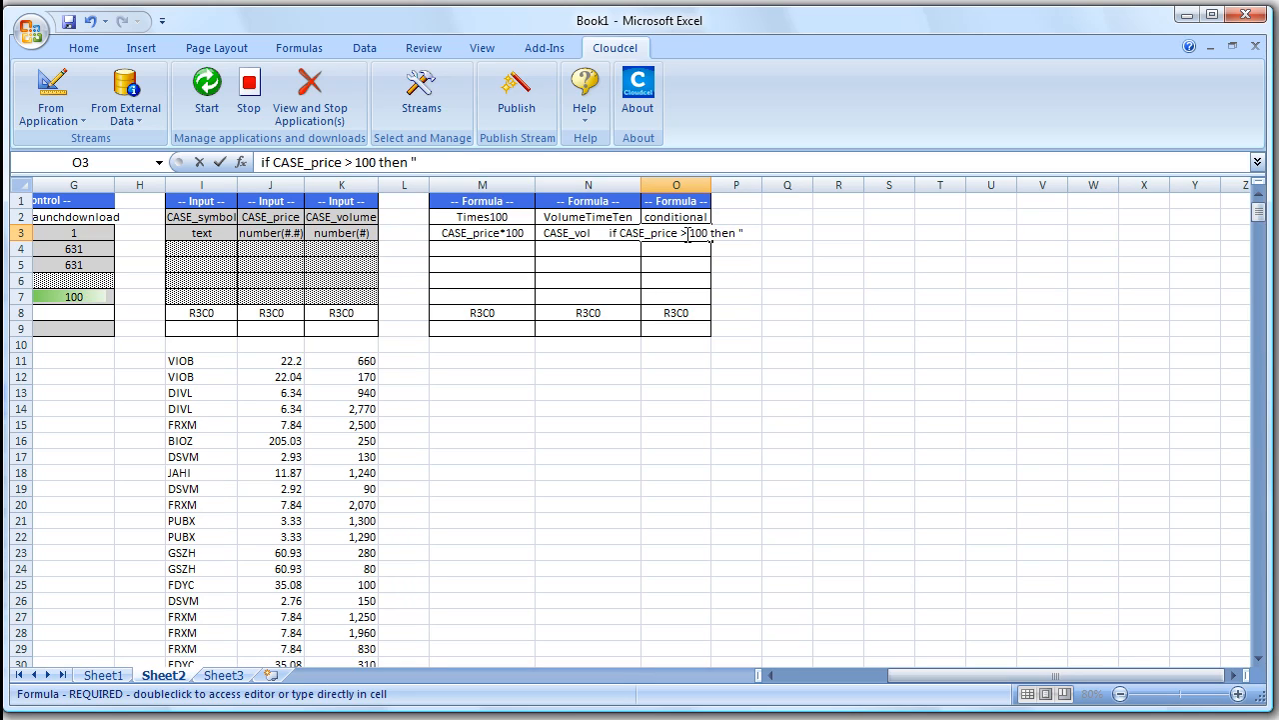
pyautogui.write('onehund')
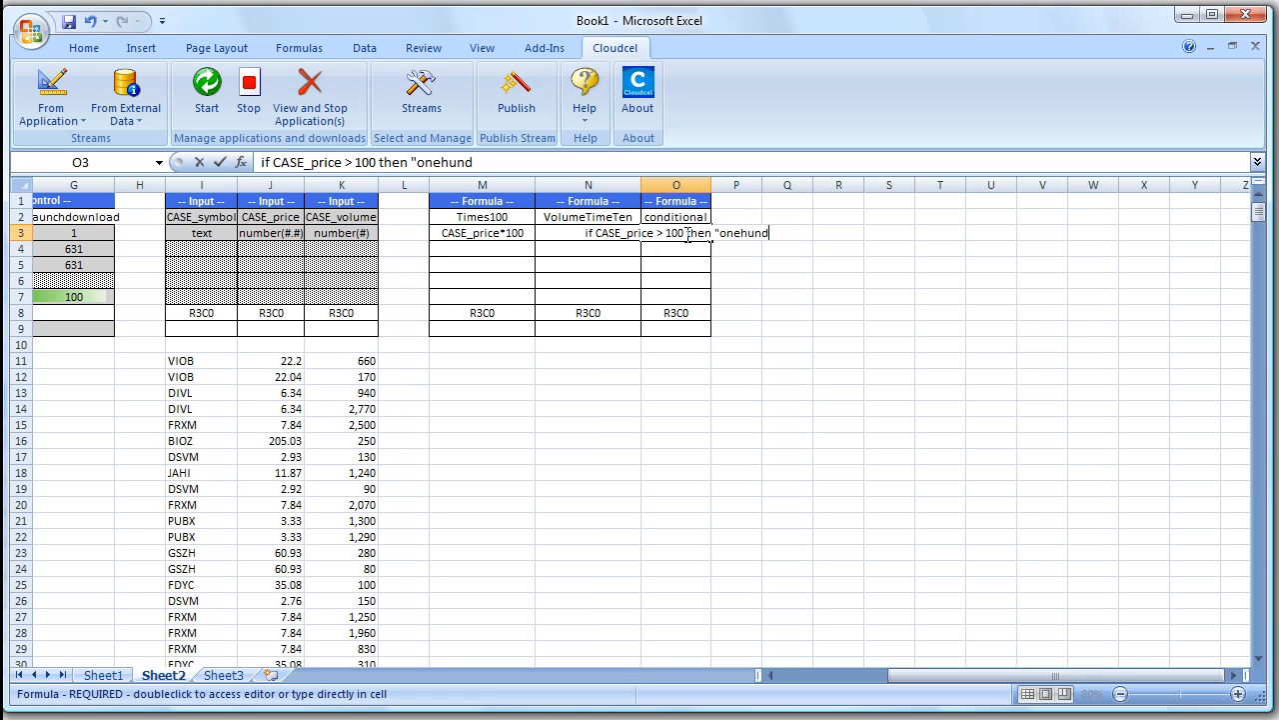
pyautogui.press('BackSpace')
pyautogui.press('BackSpace')
pyautogui.press('BackSpace')
pyautogui.press('BackSpace')
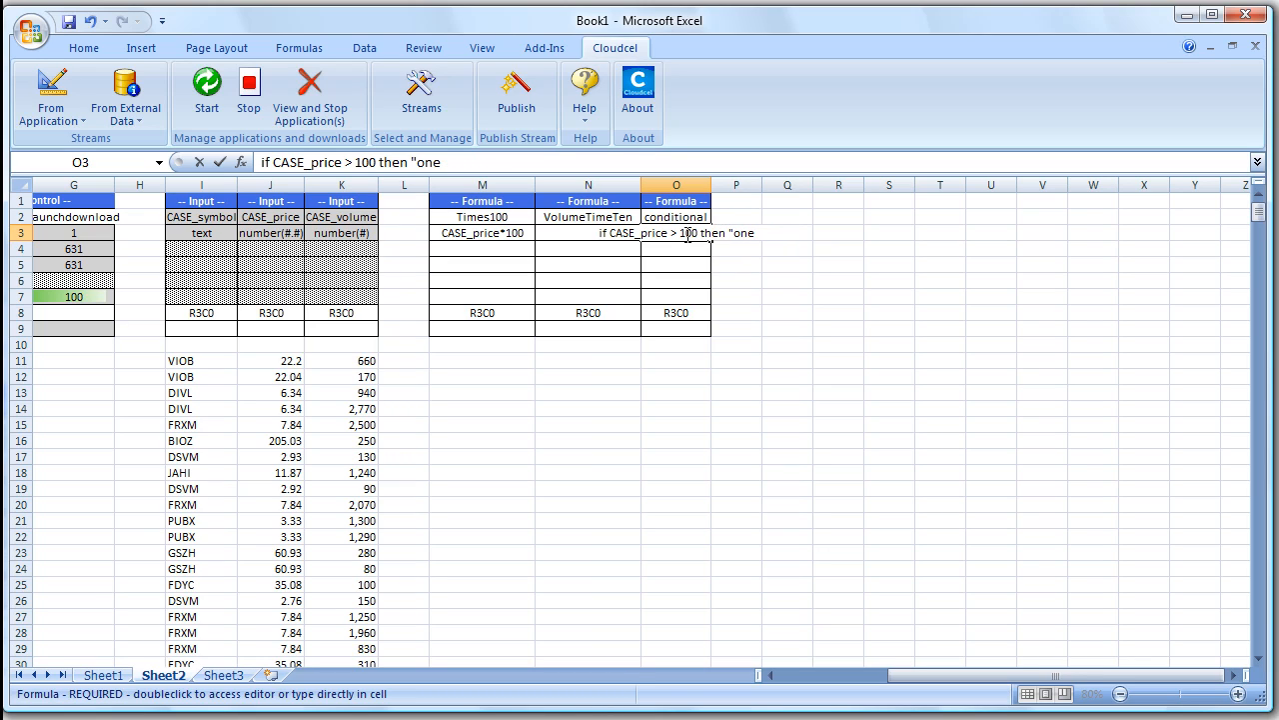
pyautogui.press('BackSpace')
pyautogui.press('BackSpace')
pyautogui.press('BackSpace')
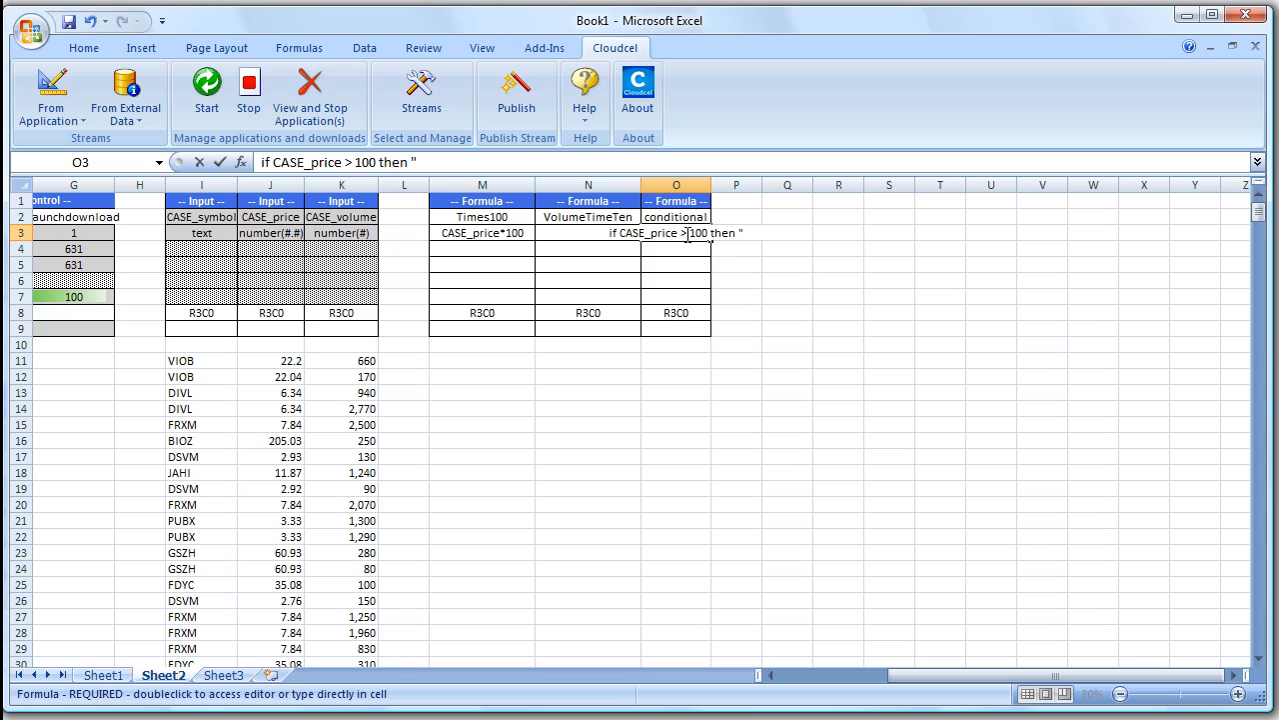
pyautogui.write('over one hu')
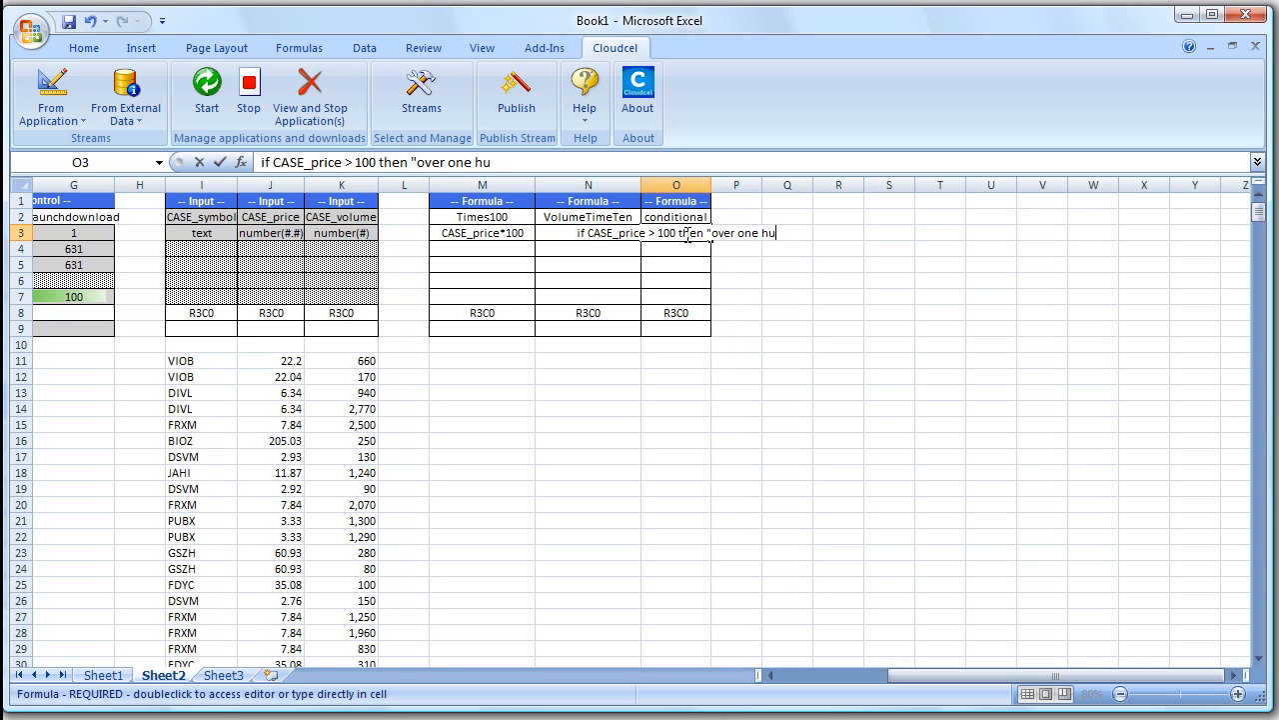
pyautogui.write('ndred"')
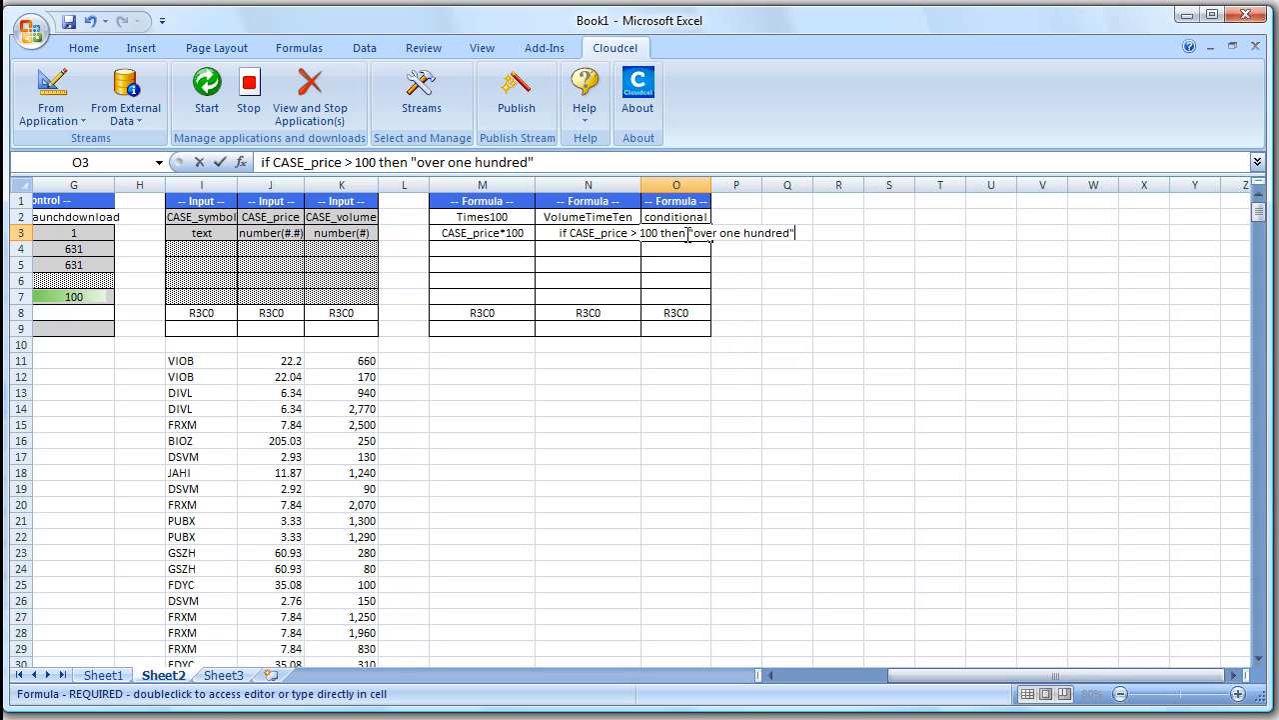
pyautogui.write(' else ')
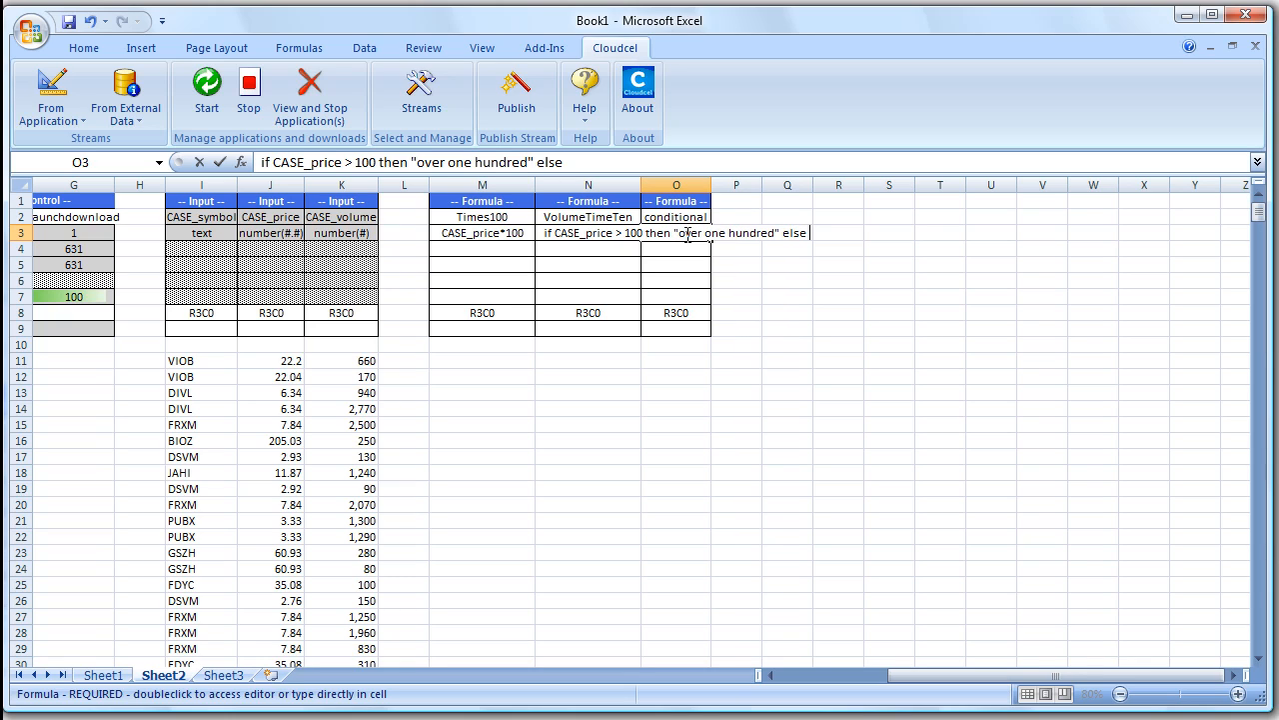
pyautogui.write('"')
pyautogui.write('les')
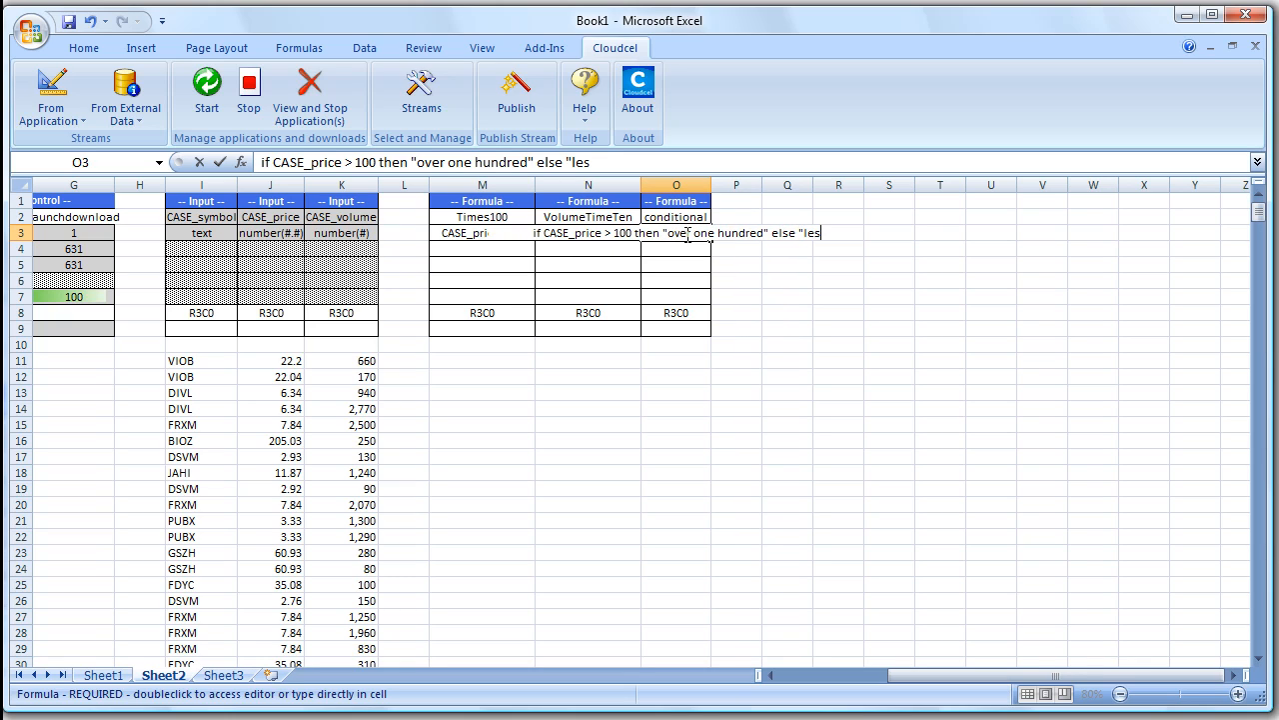
pyautogui.write('s than o')
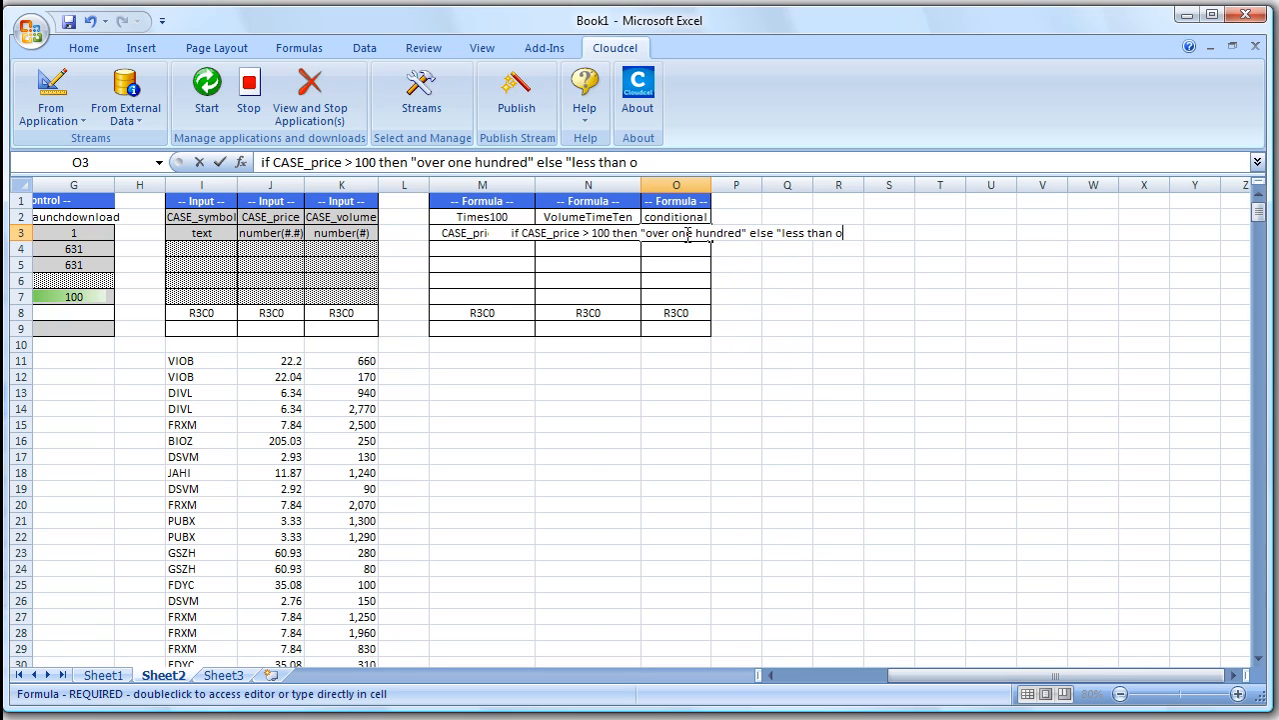
pyautogui.write('ne hundred"')
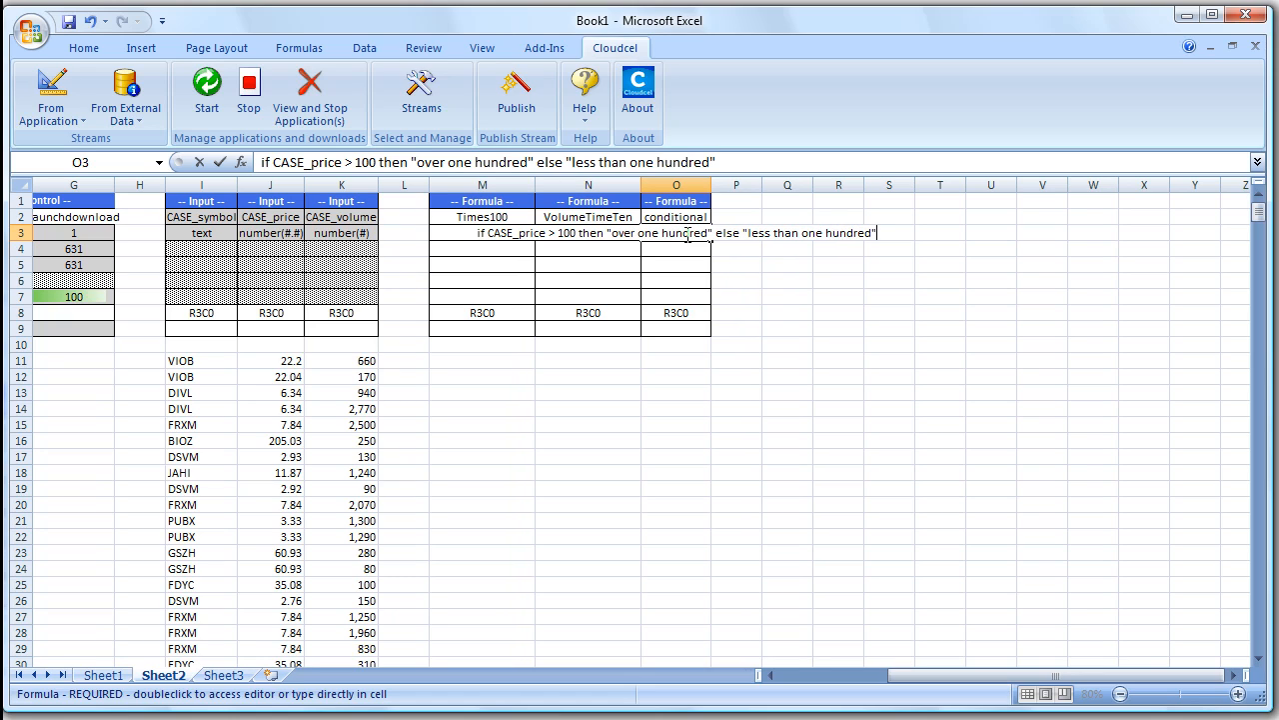
# Step: Widen column O so that the whole conditional formula fits inside its block
pyautogui.click(776, 217)
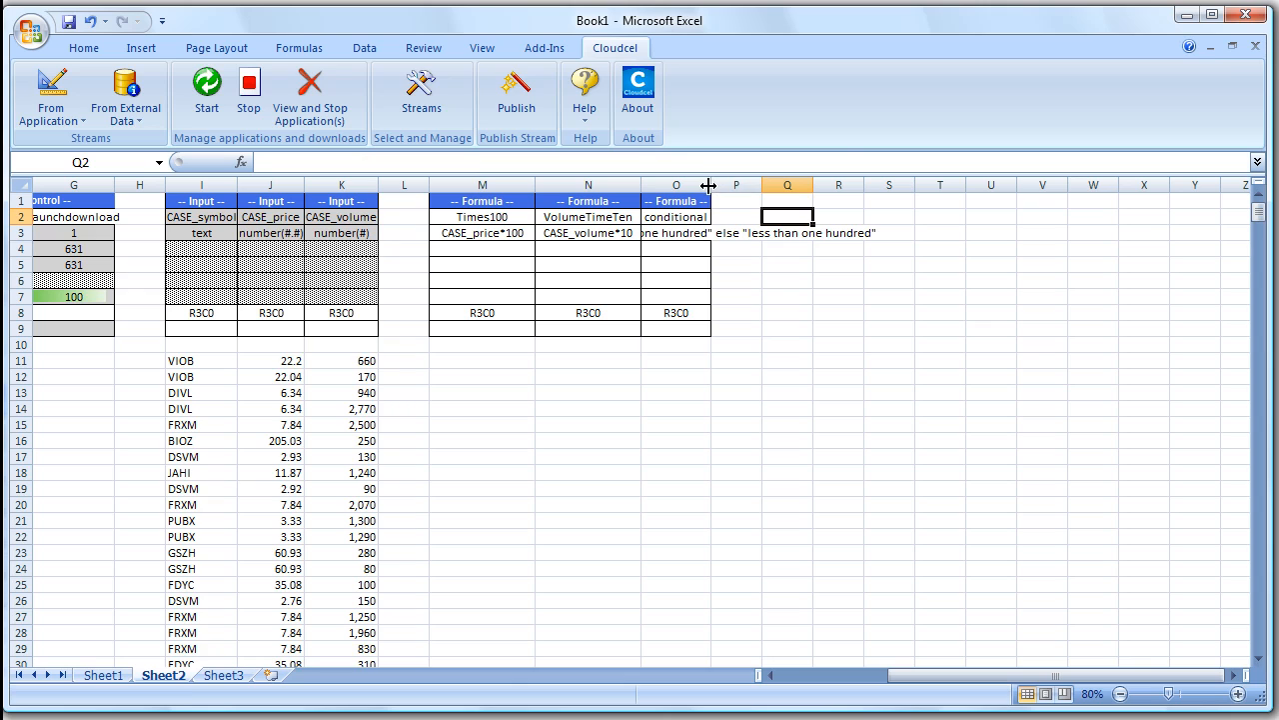
pyautogui.moveTo(709, 186); pyautogui.dragTo(1083, 186)
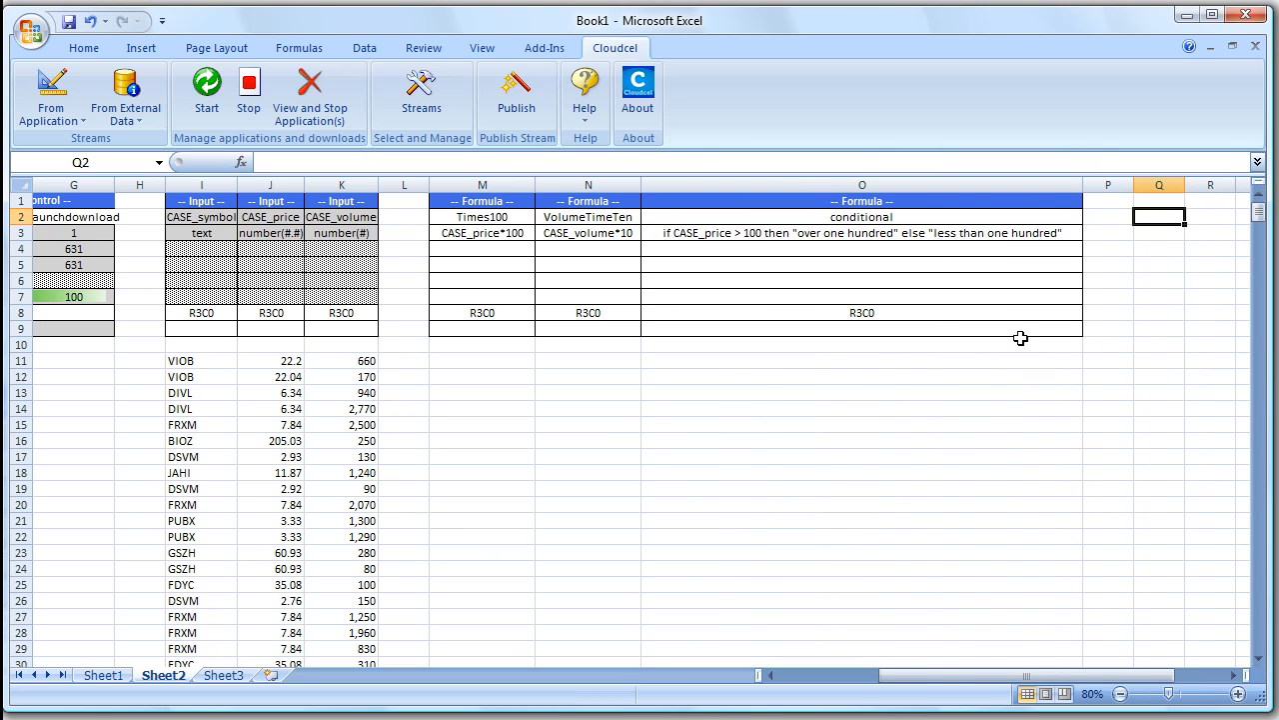
pyautogui.click(903, 437)
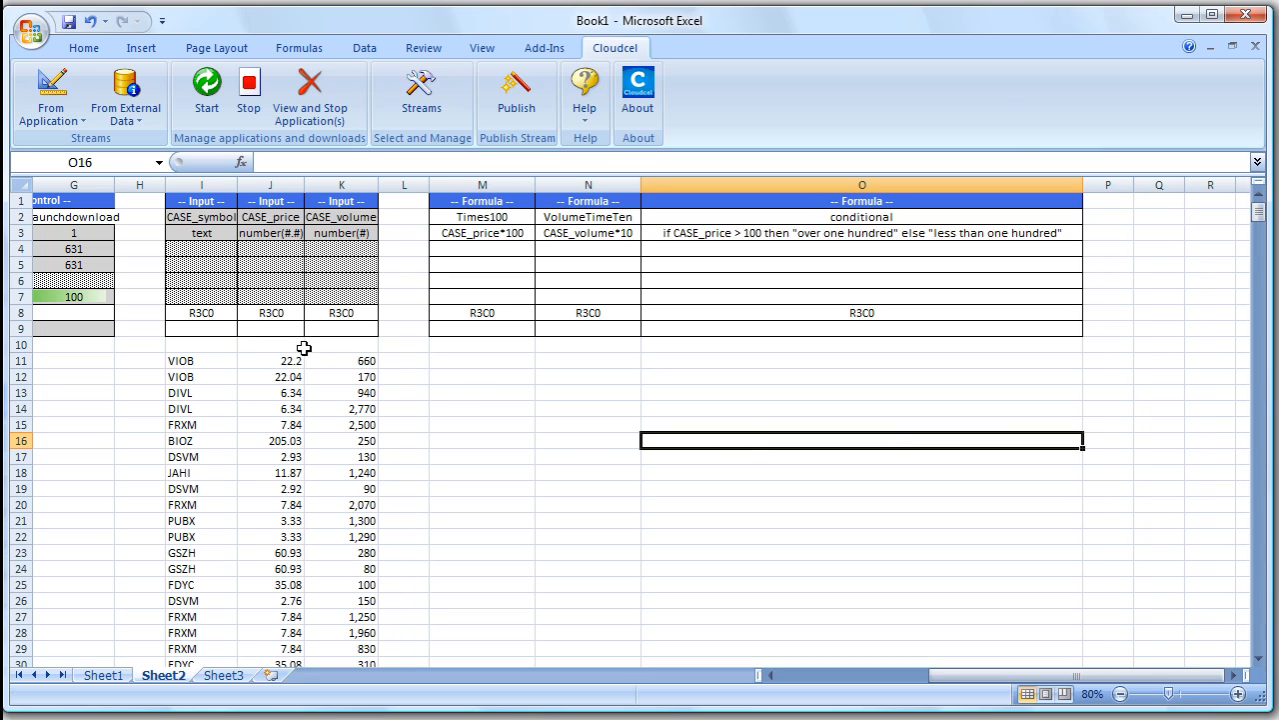
# Step: Run the stream application on Sheet2 to download the results of the three formula blocks
pyautogui.click(205, 88)
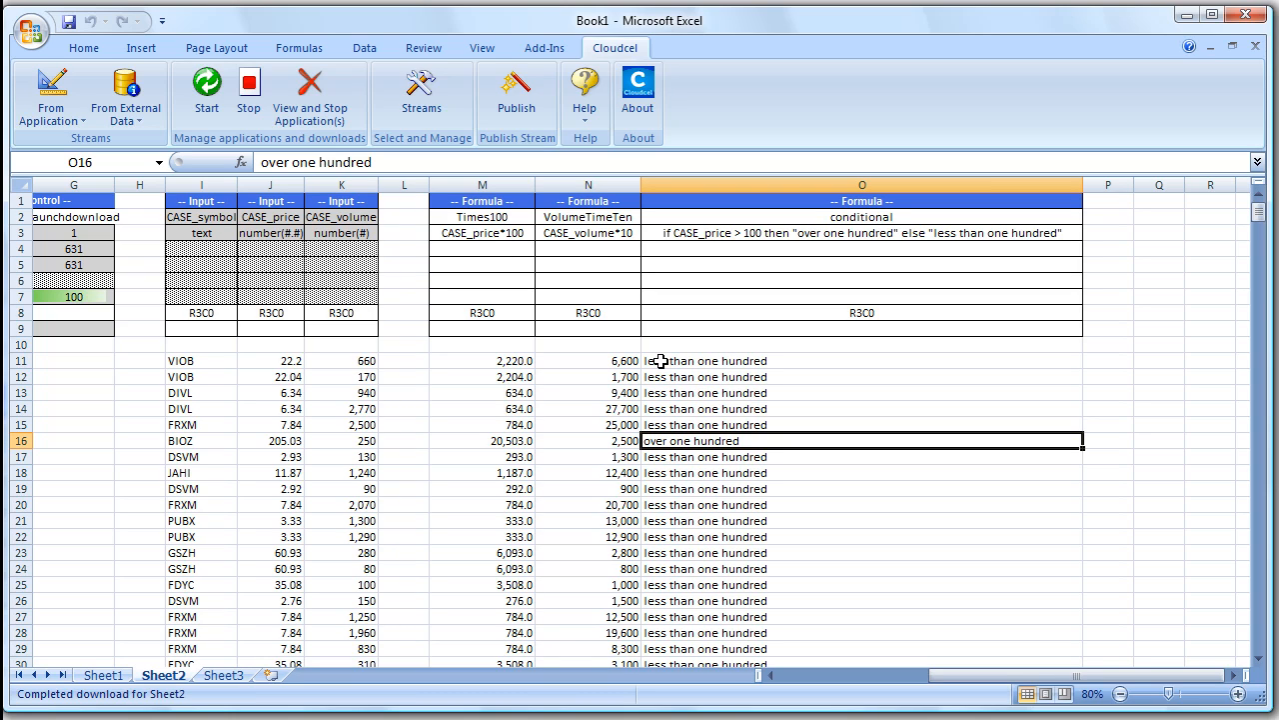
# Step: Change the VolumeTimeTen formula in N3 to CASE_volume*10.12 and run the application again
pyautogui.click(592, 235)
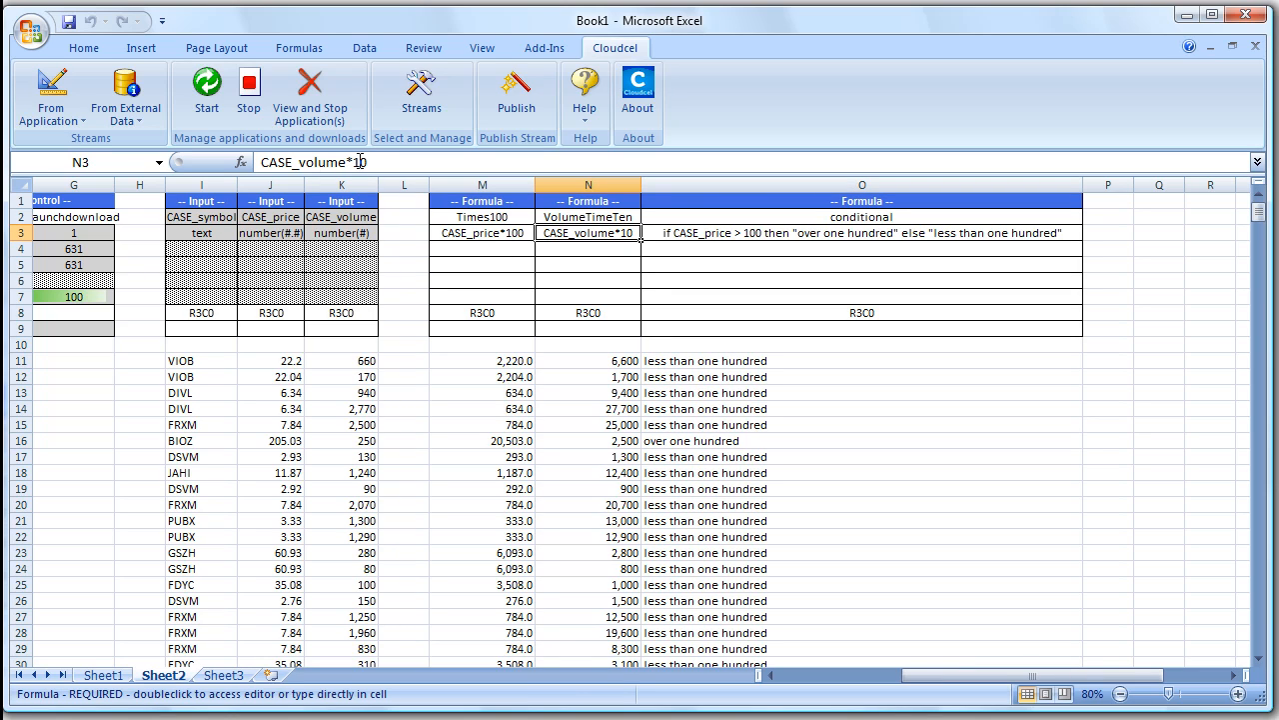
pyautogui.click(373, 162)
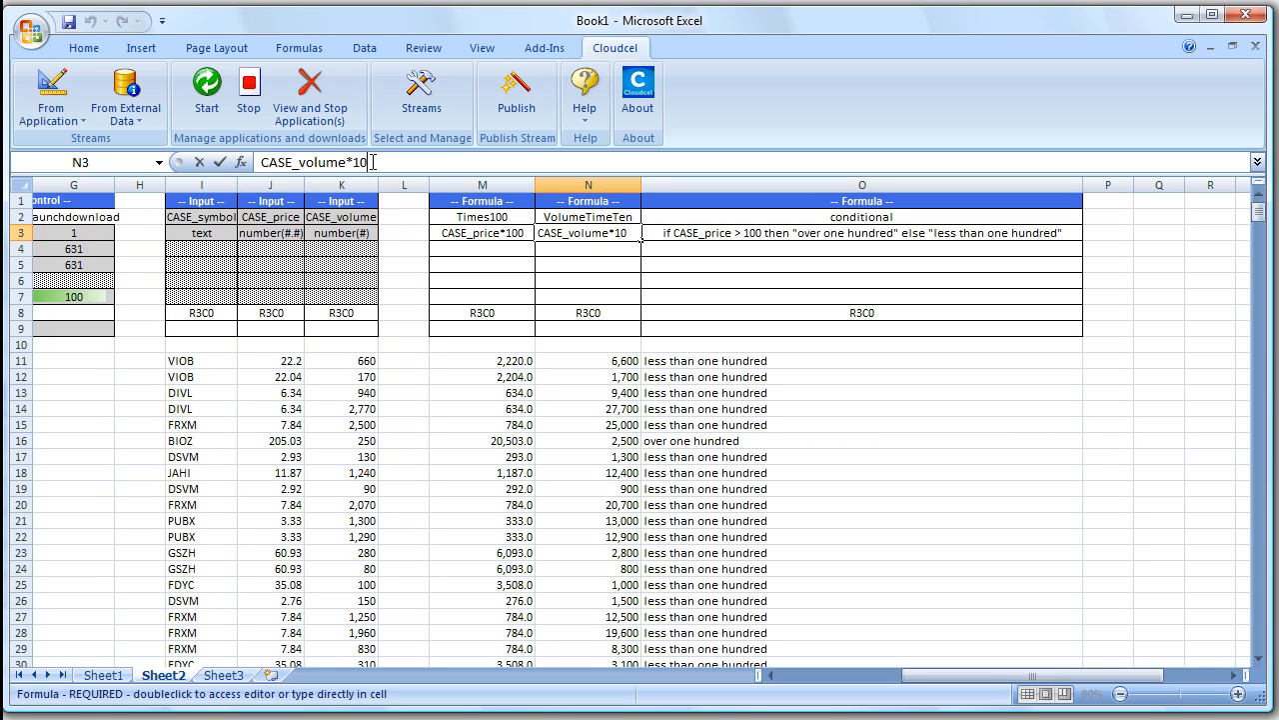
pyautogui.write('.12')
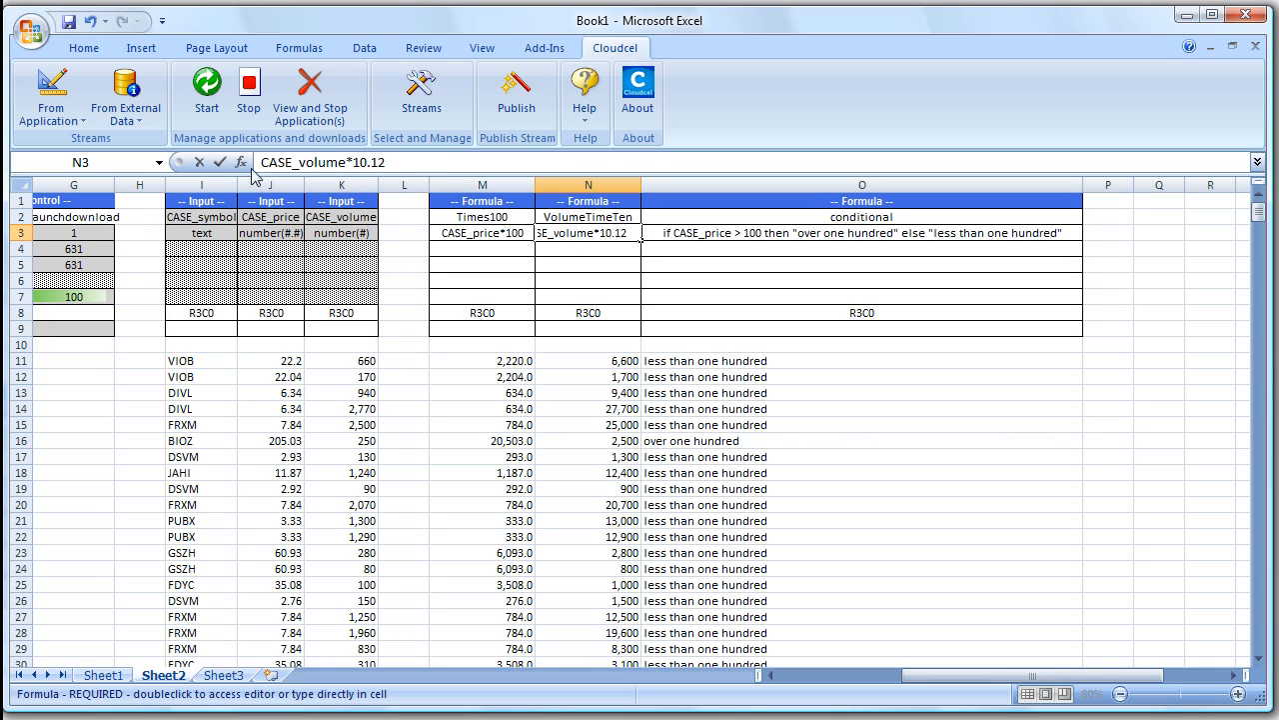
pyautogui.click(220, 162)
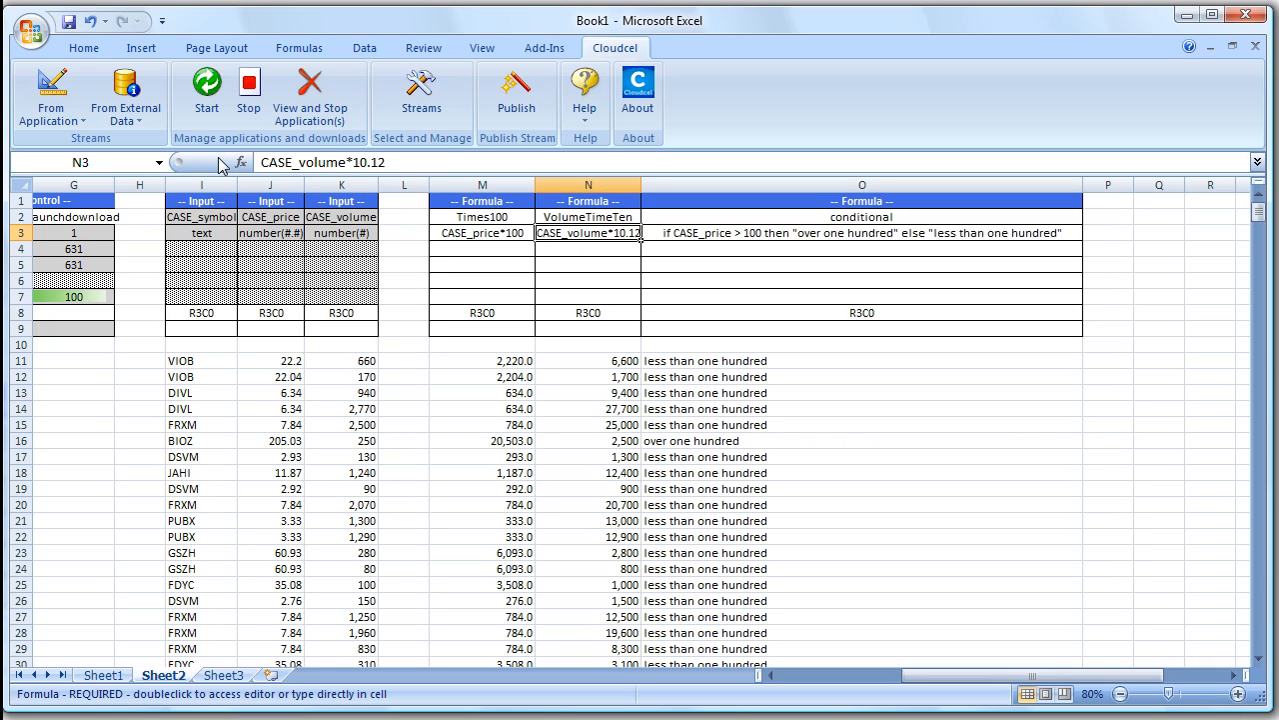
pyautogui.click(207, 92)
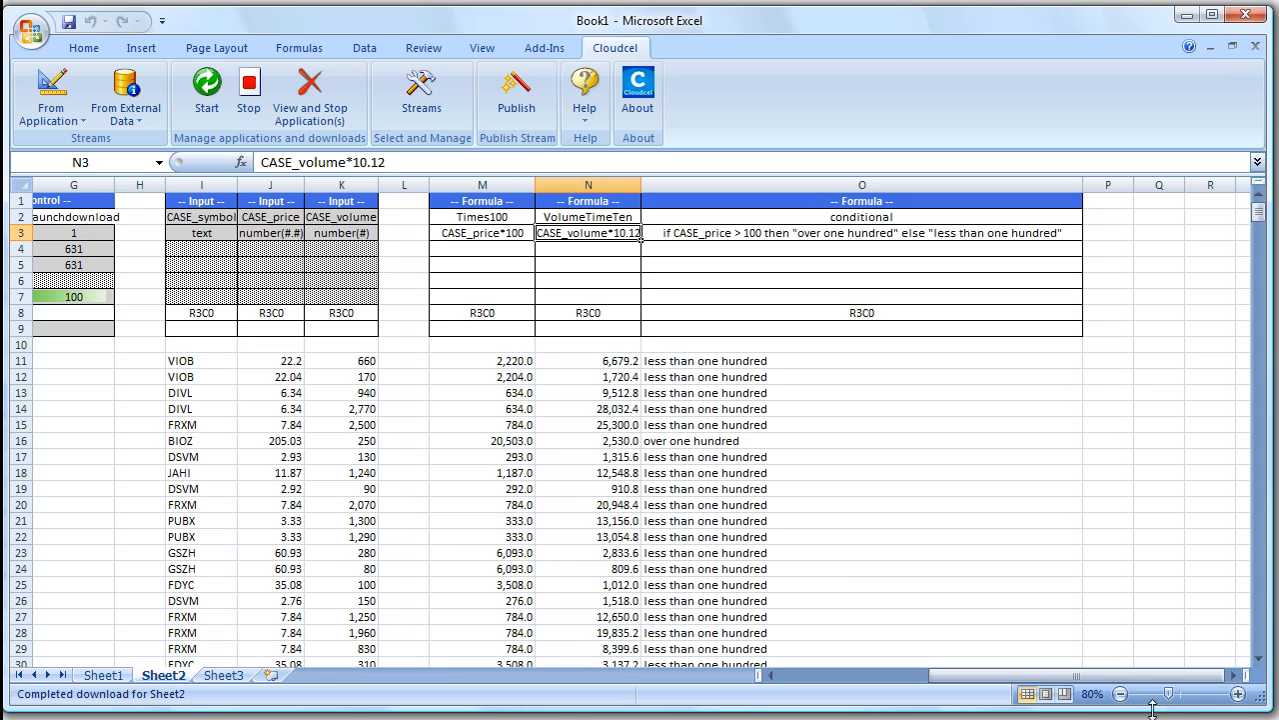
# Step: Compare the column names and data types of the two private CASE output streams in the Streams manager, and close it
pyautogui.click(1121, 693)
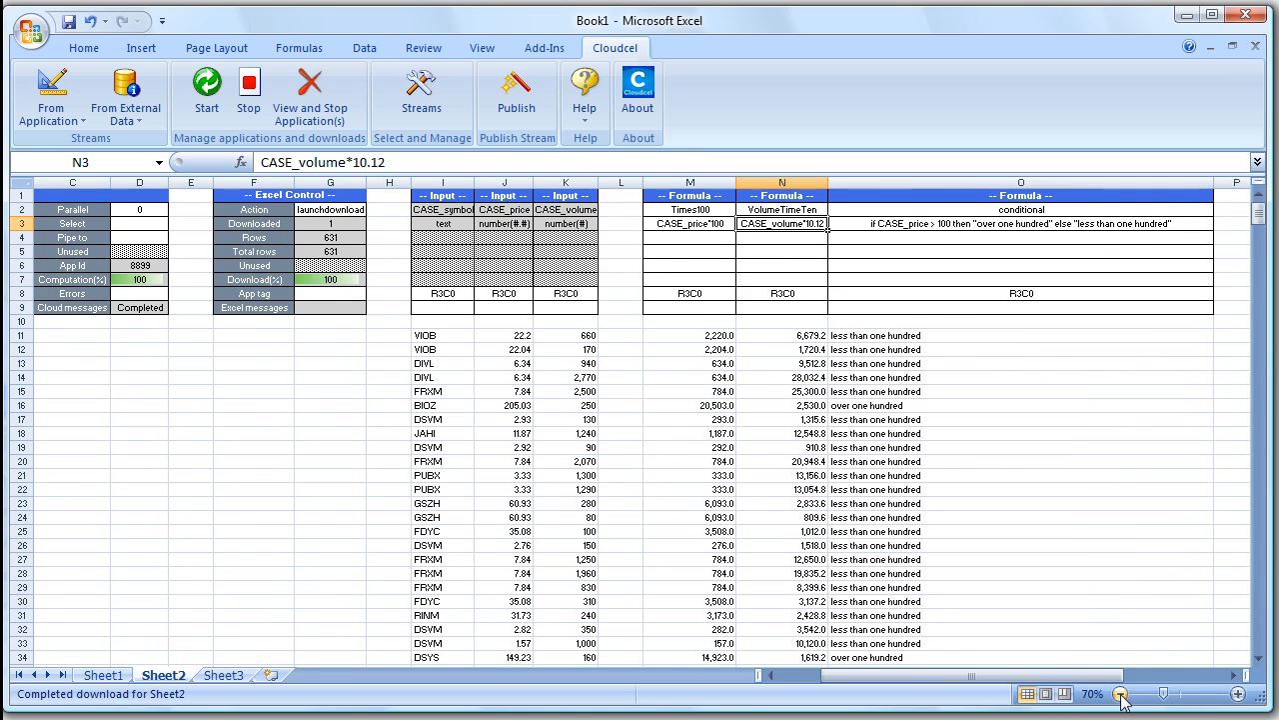
pyautogui.click(1121, 694)
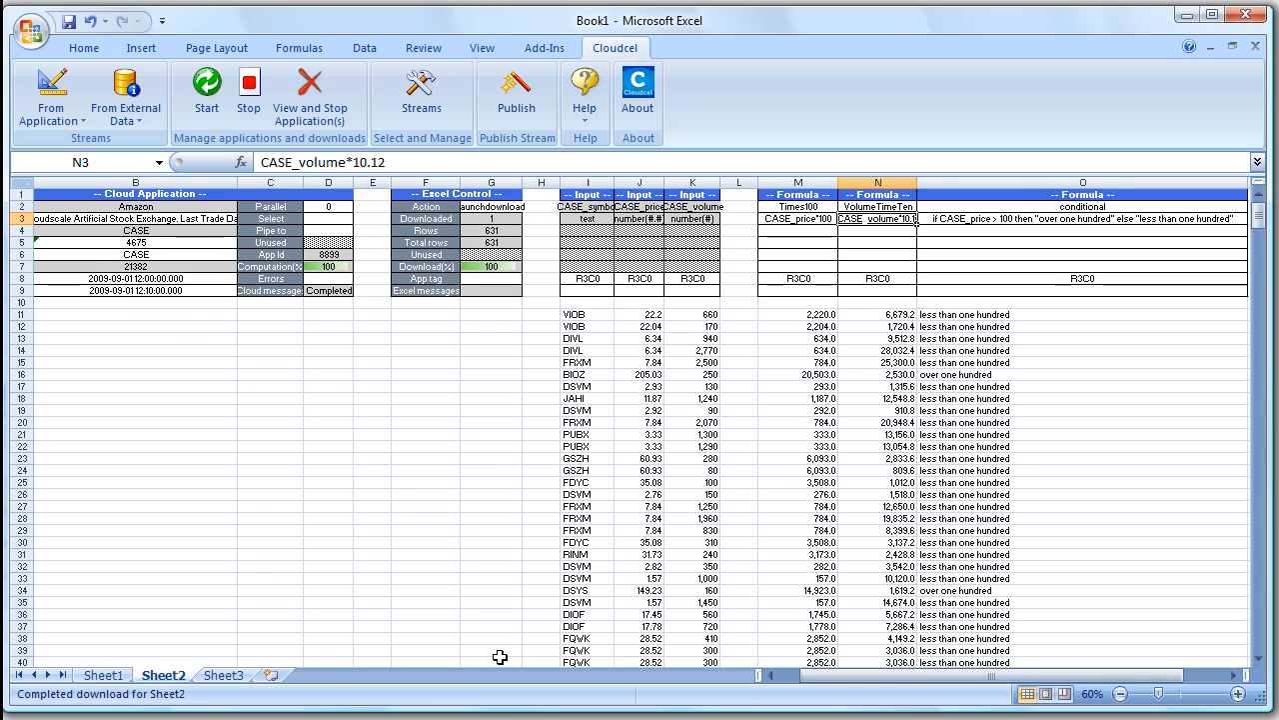
pyautogui.click(771, 677)
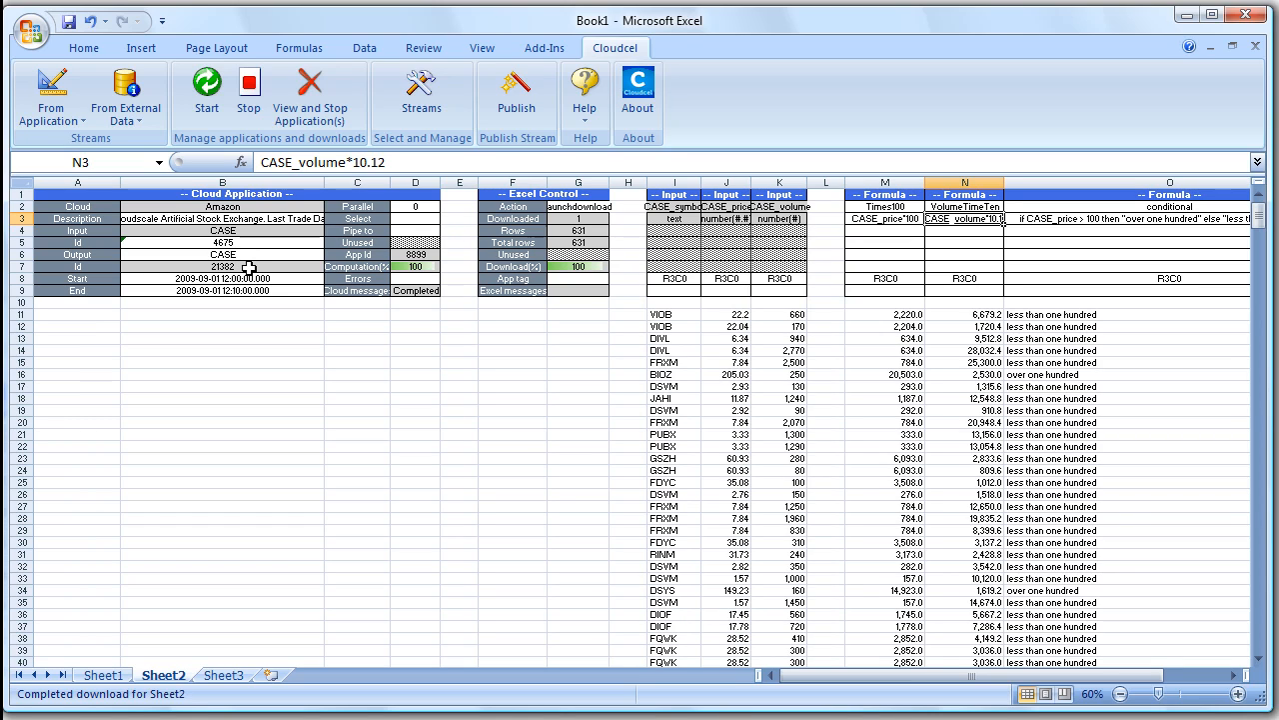
pyautogui.click(424, 100)
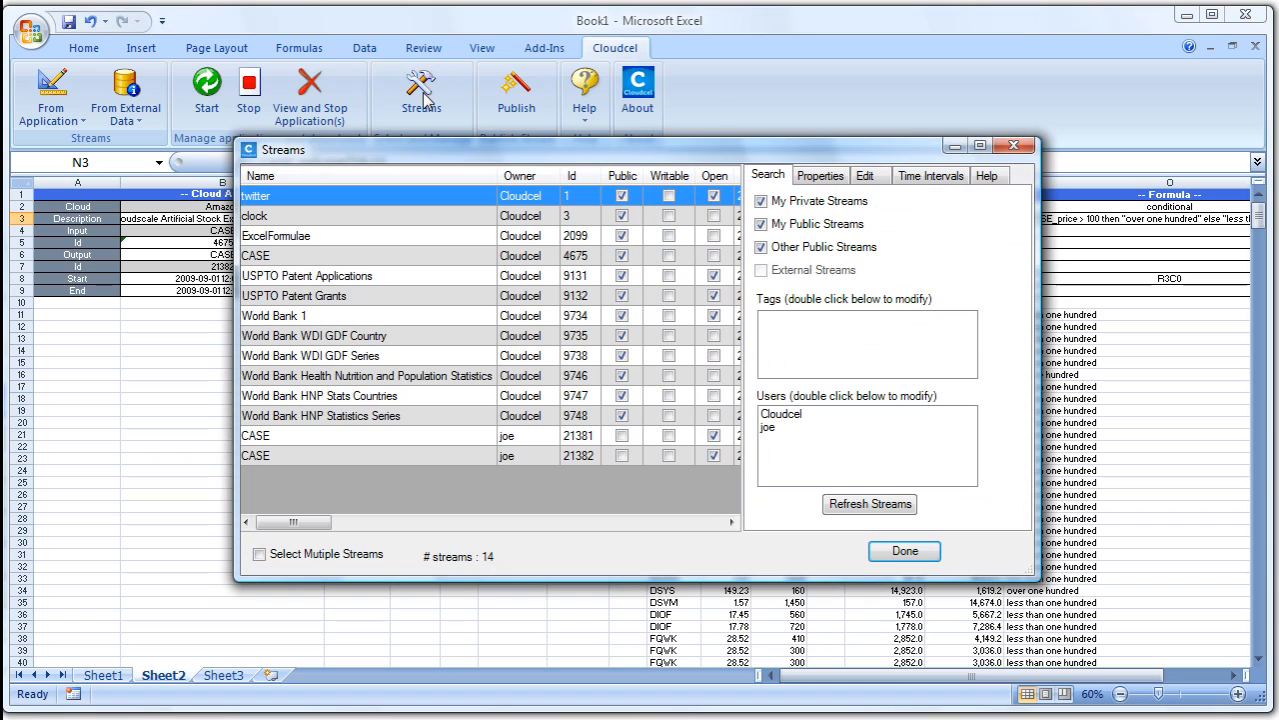
pyautogui.click(316, 439)
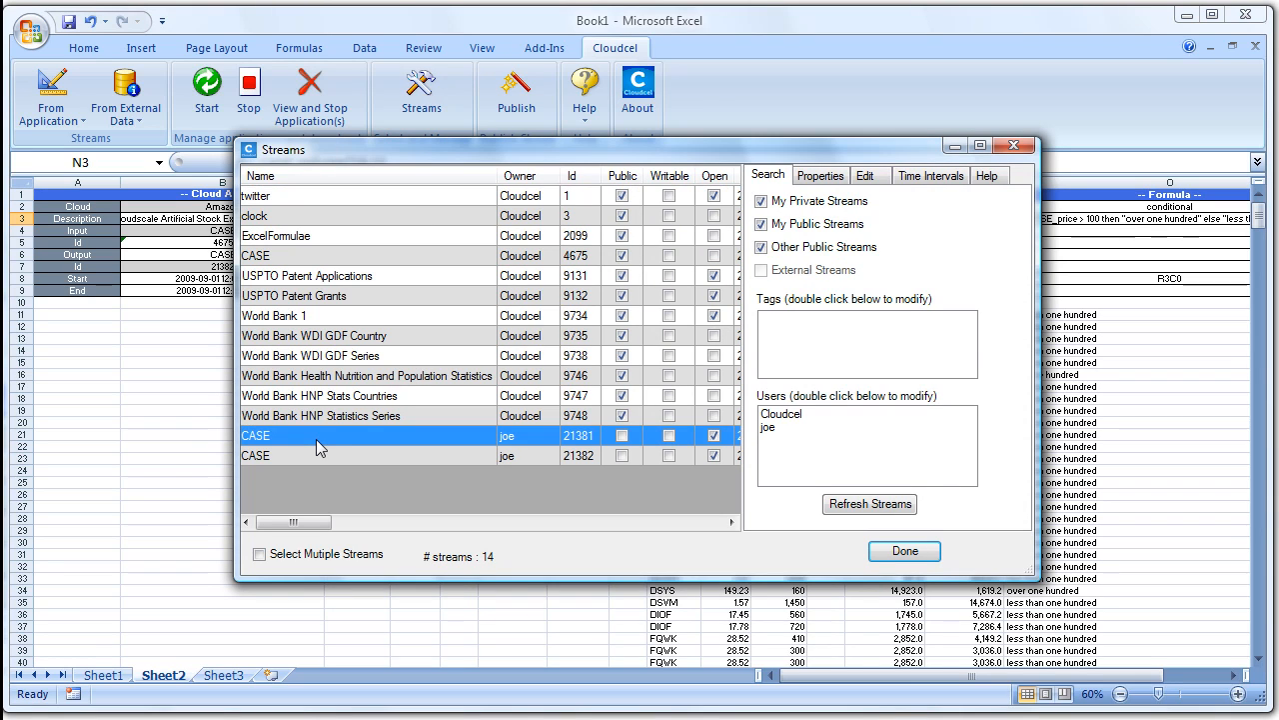
pyautogui.click(320, 456)
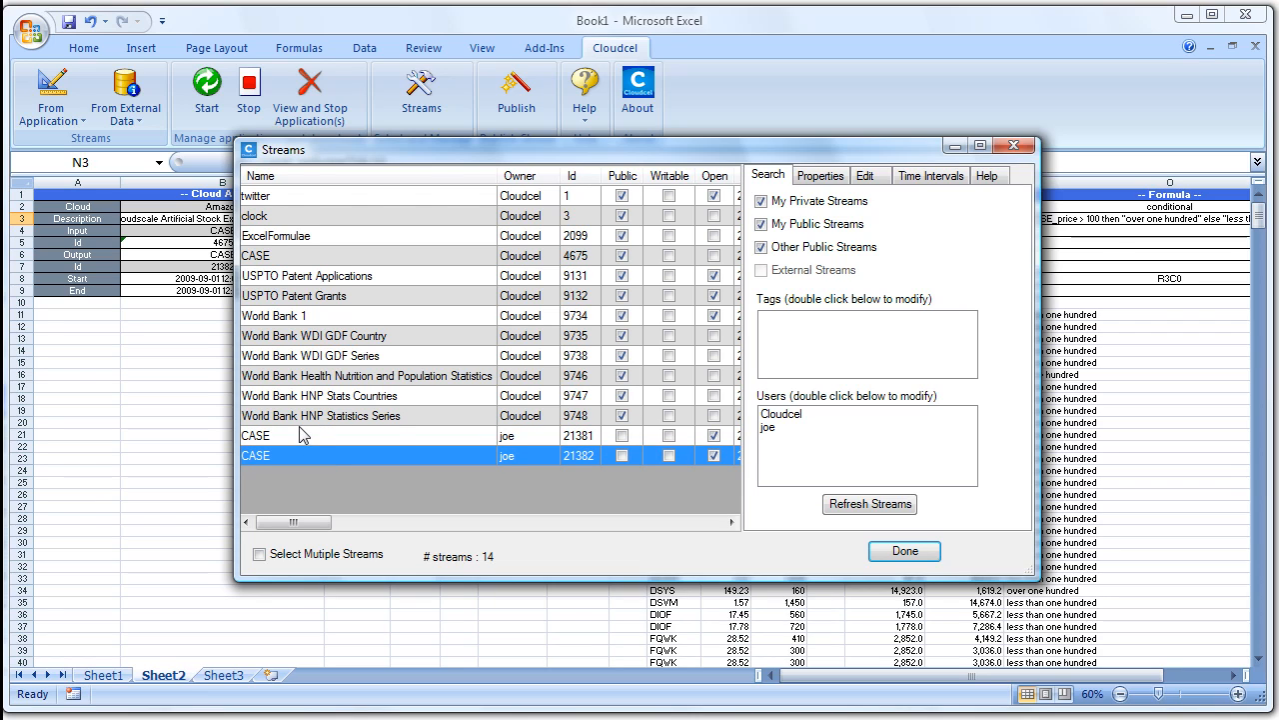
pyautogui.click(302, 436)
pyautogui.click(833, 178)
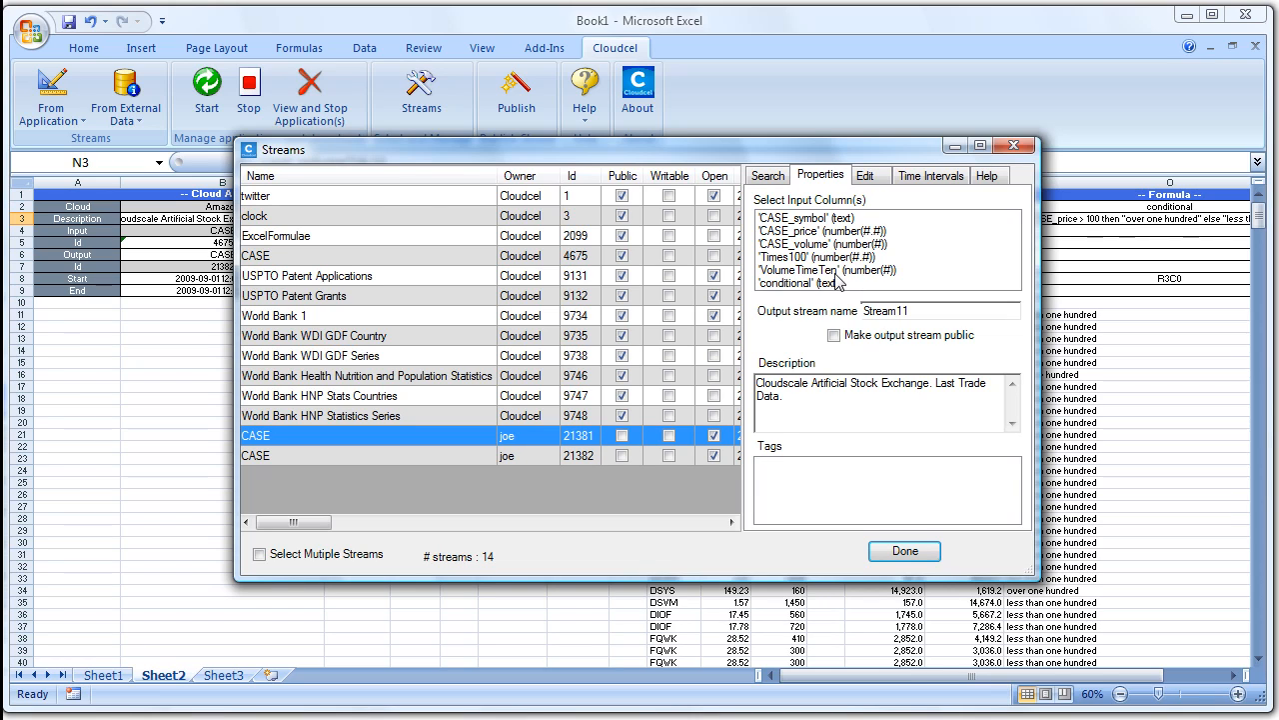
pyautogui.click(327, 457)
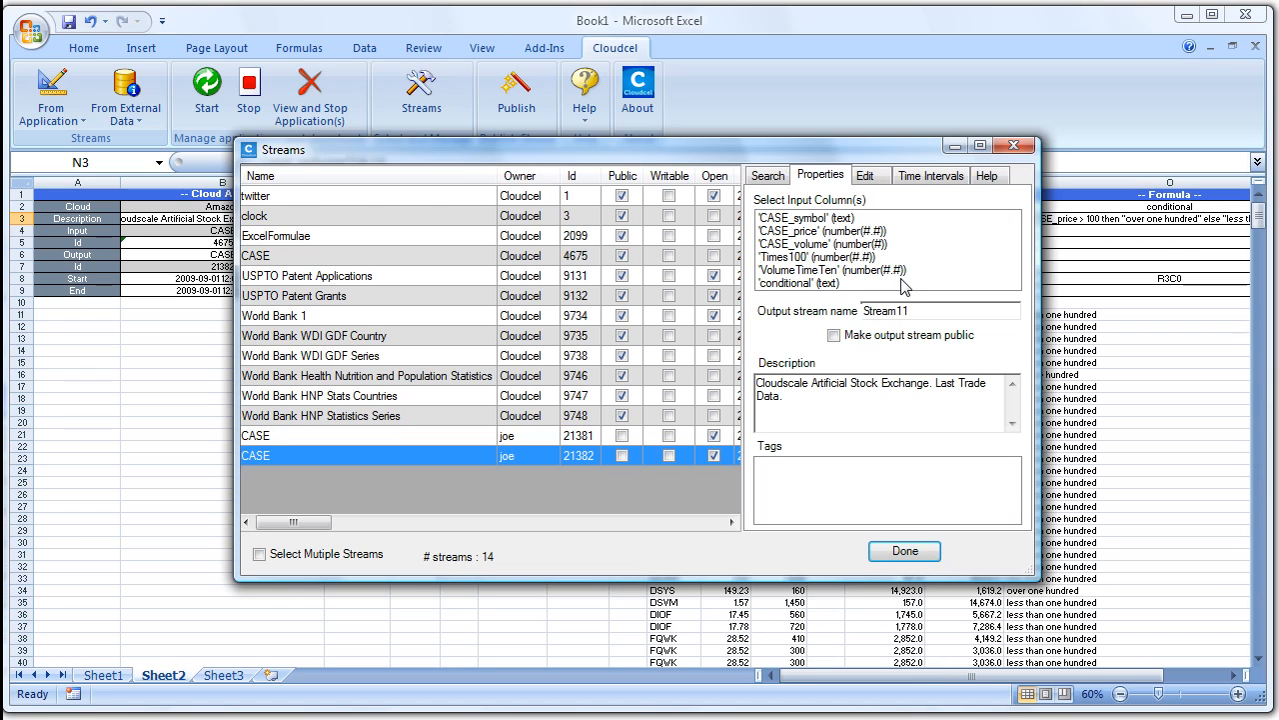
pyautogui.click(905, 549)
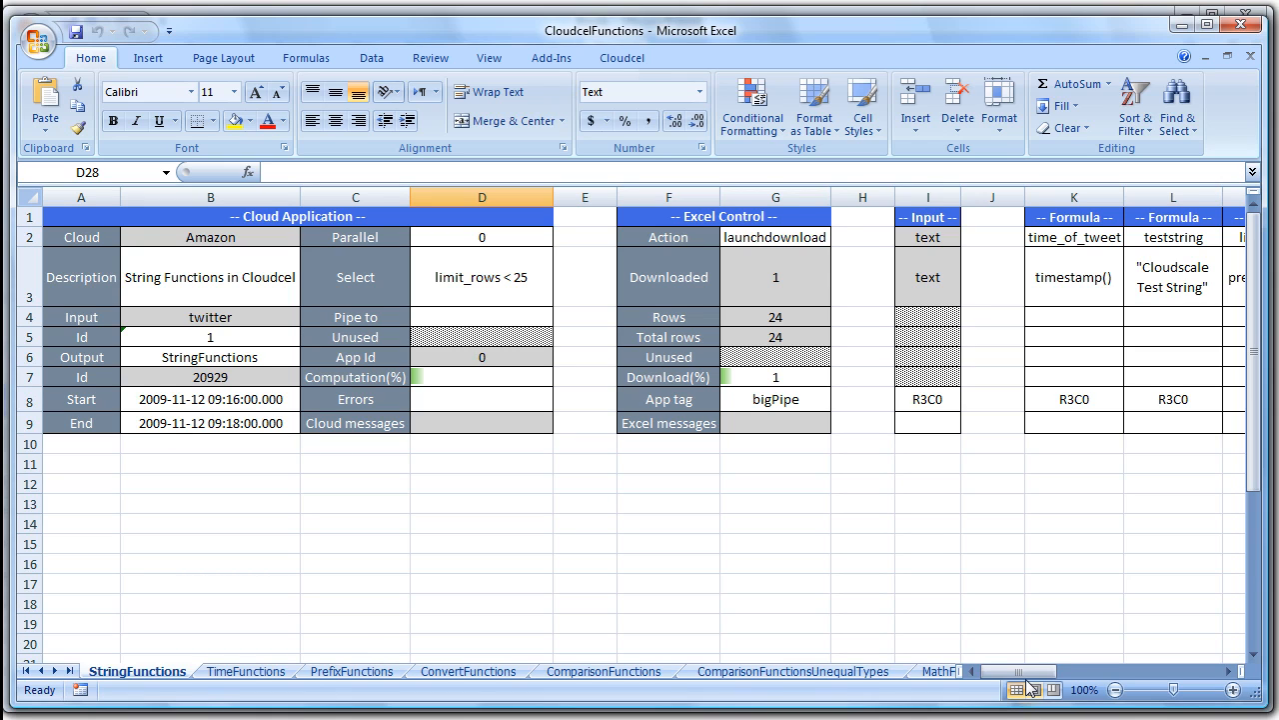
# Step: Look through the example formulas on the StringFunctions and TimeFunctions sheets of the CloudcelFunctions workbook
pyautogui.click(1080, 677)
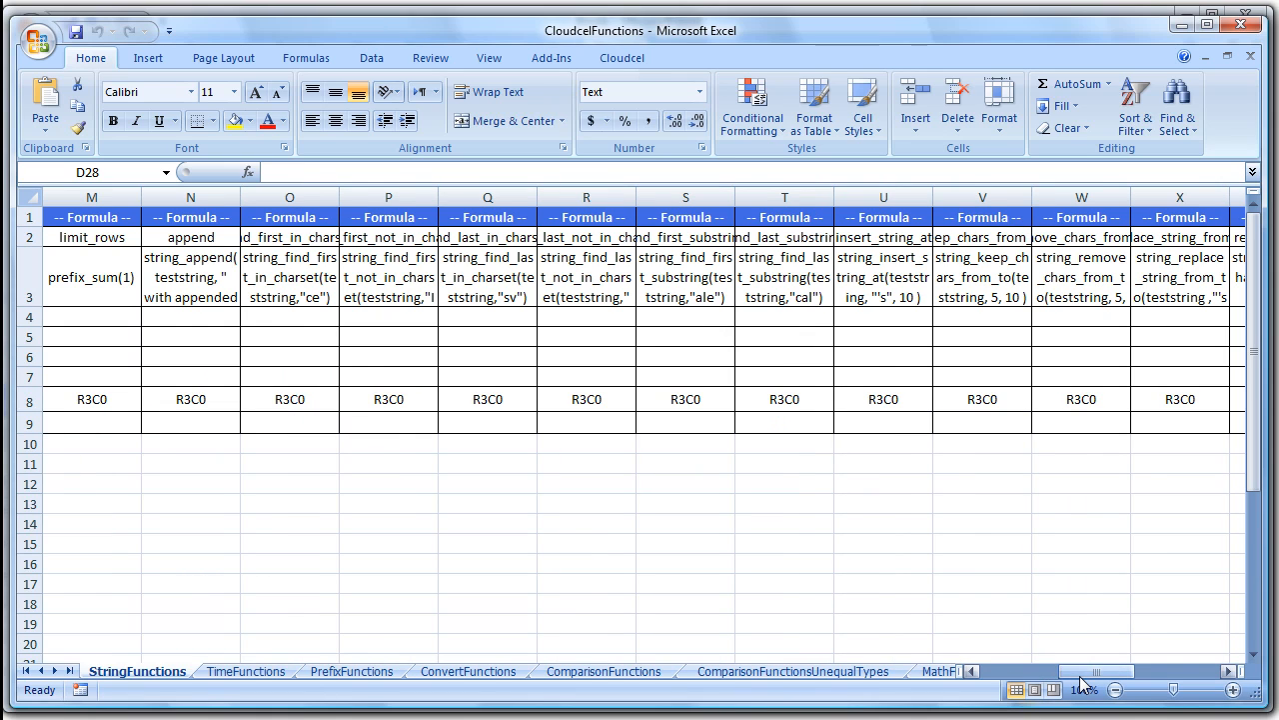
pyautogui.moveTo(1080, 678); pyautogui.dragTo(1029, 672)
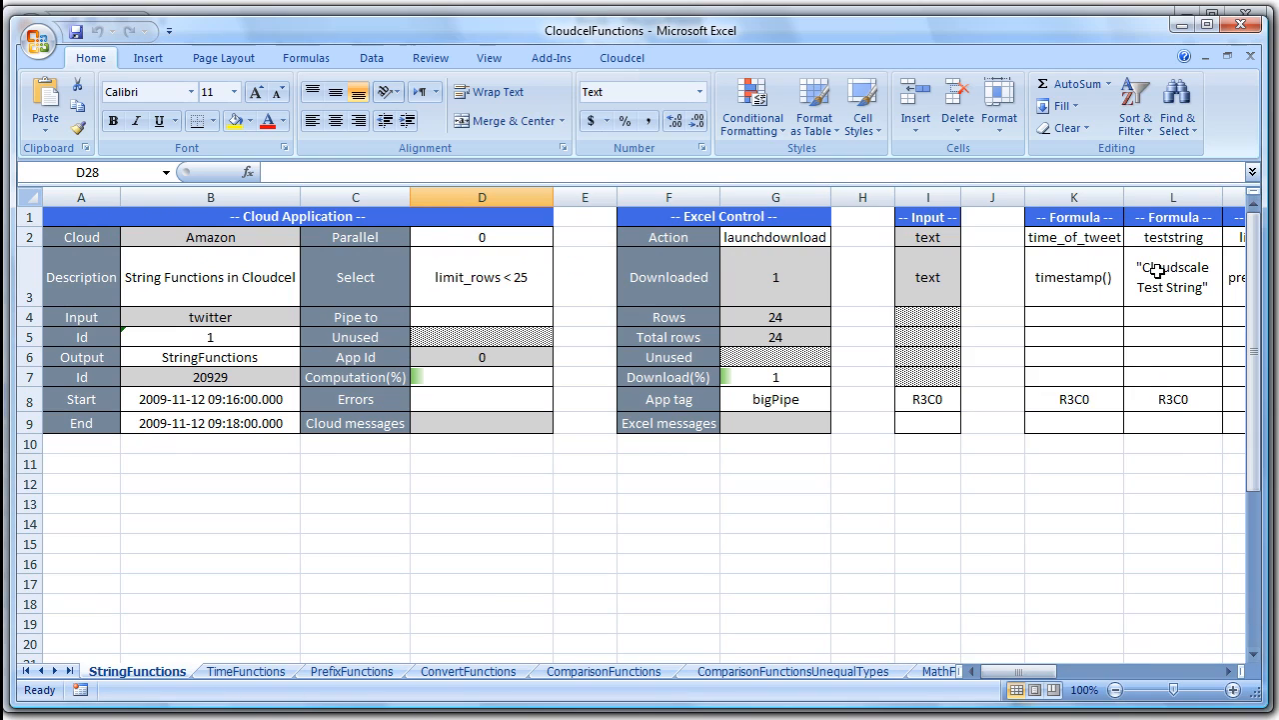
pyautogui.click(266, 674)
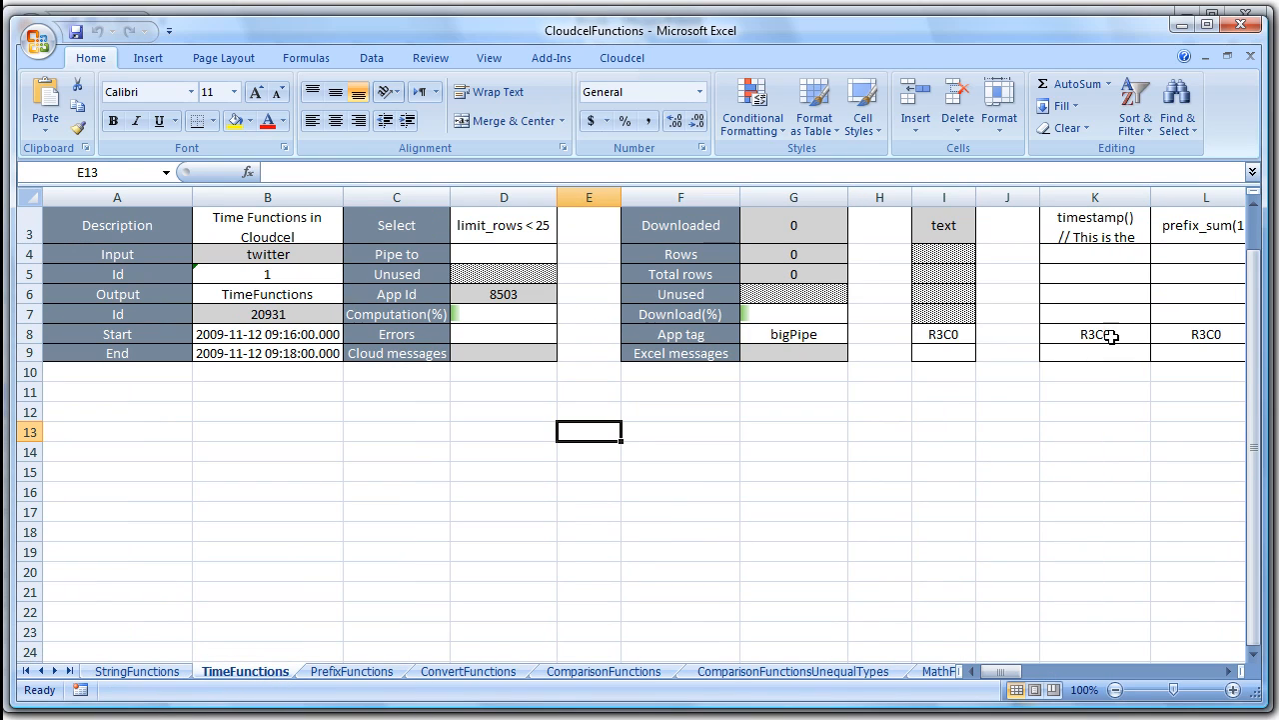
pyautogui.click(1256, 206)
pyautogui.click(1256, 206)
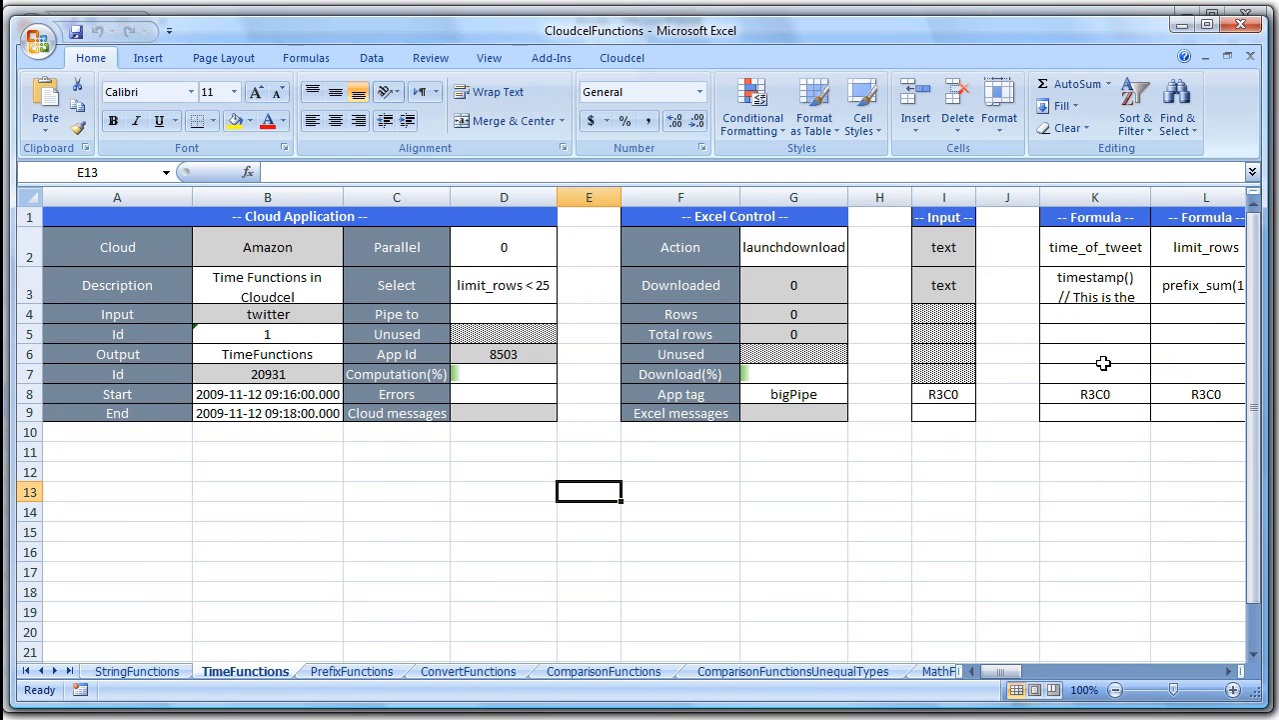
# Step: Examine the conversion and comparison formula examples on the ConvertFunctions and ComparisonFunctions sheets
pyautogui.click(469, 671)
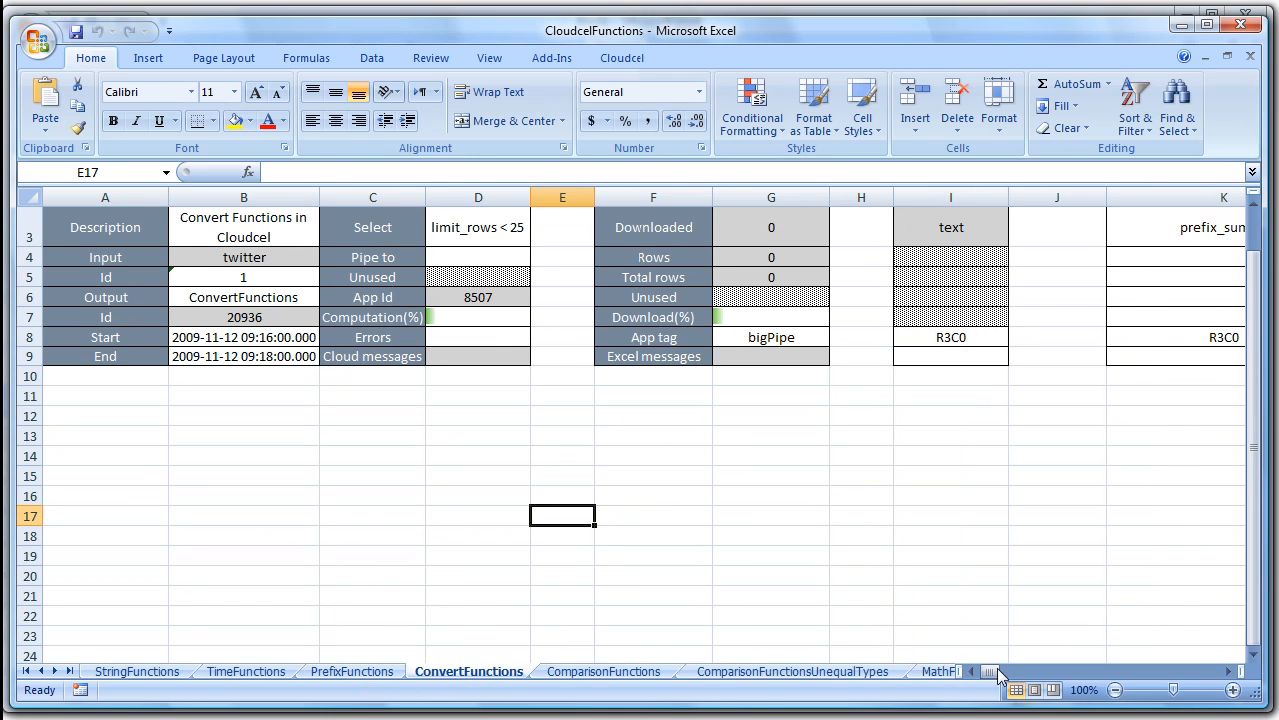
pyautogui.moveTo(981, 672); pyautogui.dragTo(997, 675)
pyautogui.moveTo(1254, 300); pyautogui.dragTo(1251, 268)
pyautogui.click(1034, 674)
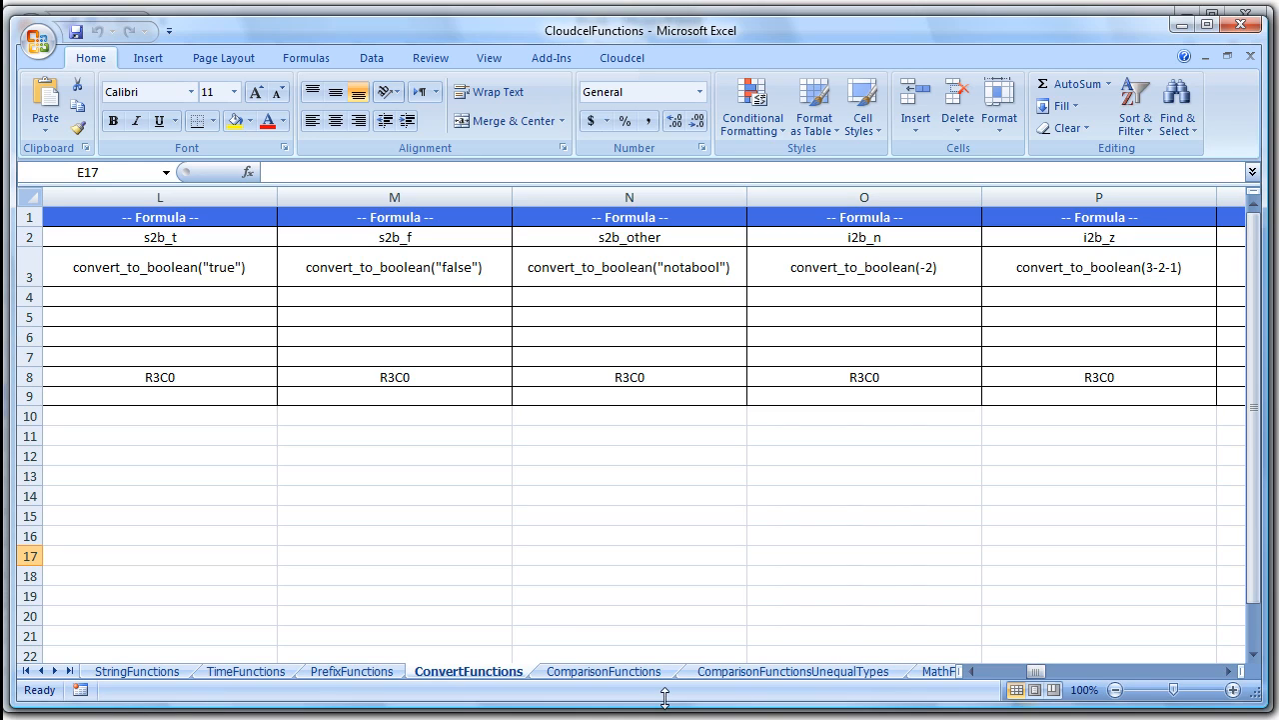
pyautogui.click(617, 673)
pyautogui.moveTo(993, 678); pyautogui.dragTo(1010, 678)
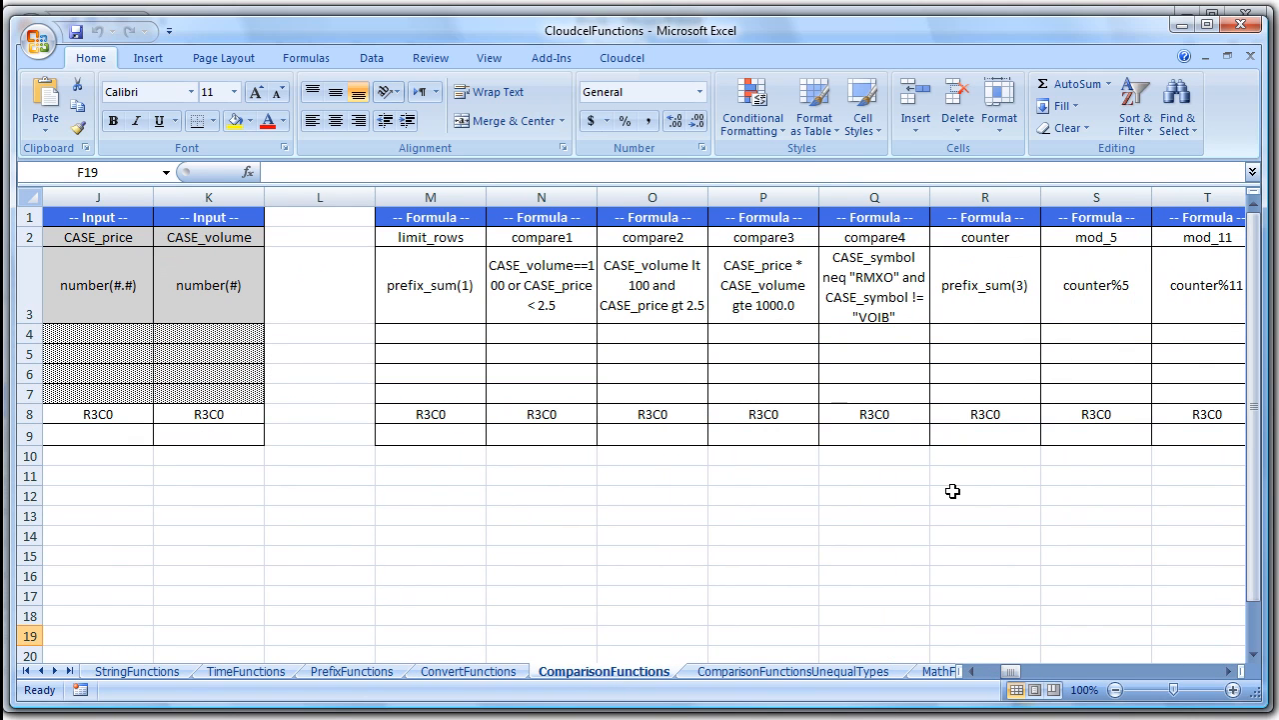
# Step: View the ComparisonFunctionsUnequalTypes sheet and examine the arithmetic and trigonometric formula examples on the MathFunctions sheet
pyautogui.click(831, 673)
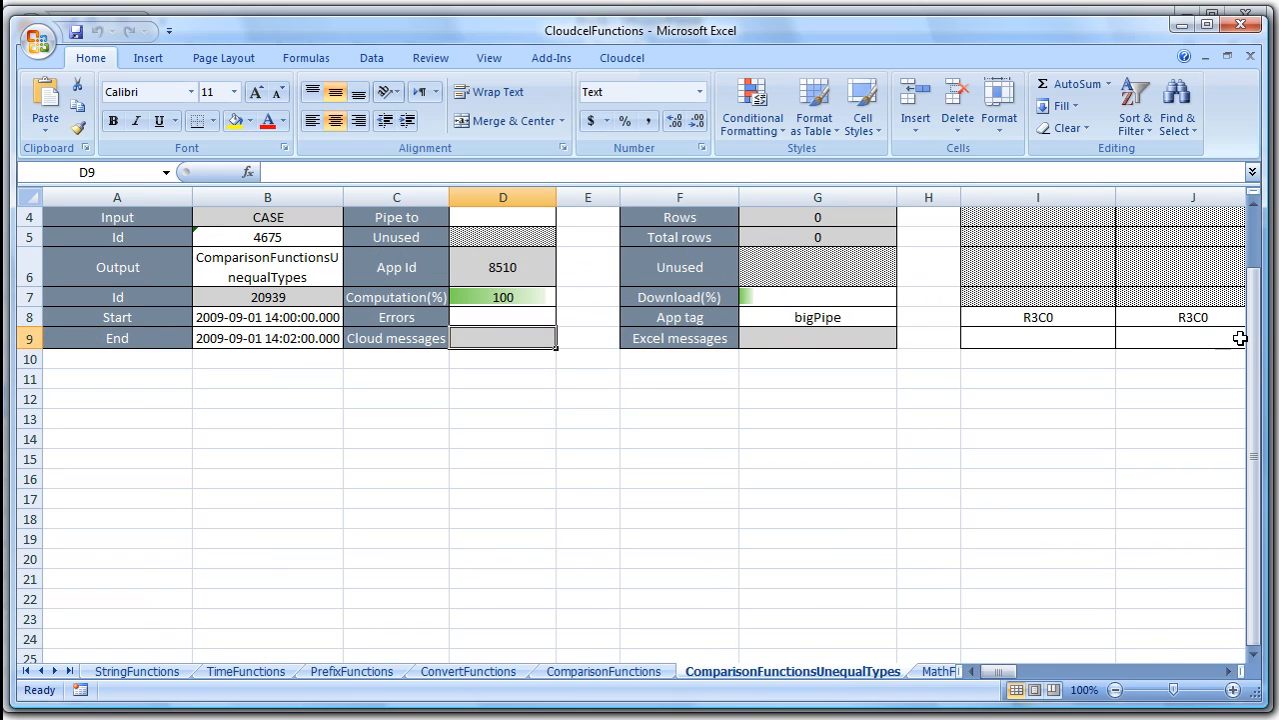
pyautogui.scroll(1, 1258, 344)
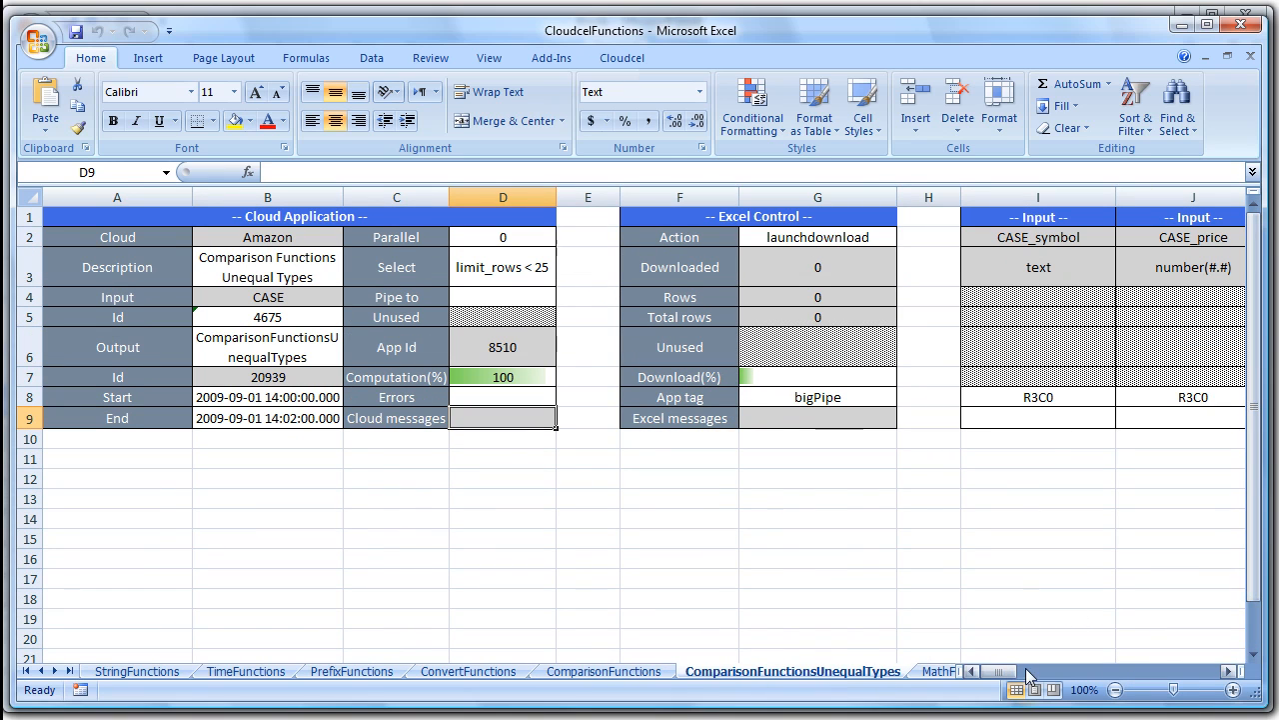
pyautogui.moveTo(1020, 675); pyautogui.dragTo(1030, 675)
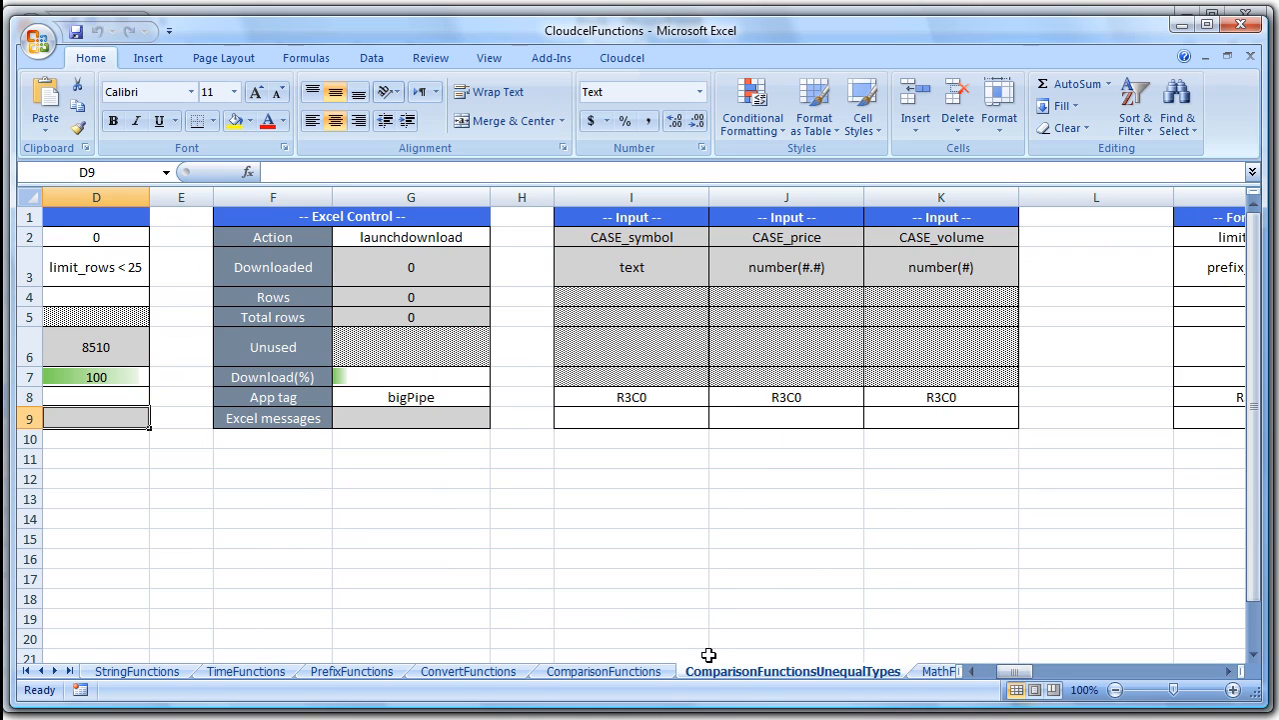
pyautogui.click(922, 673)
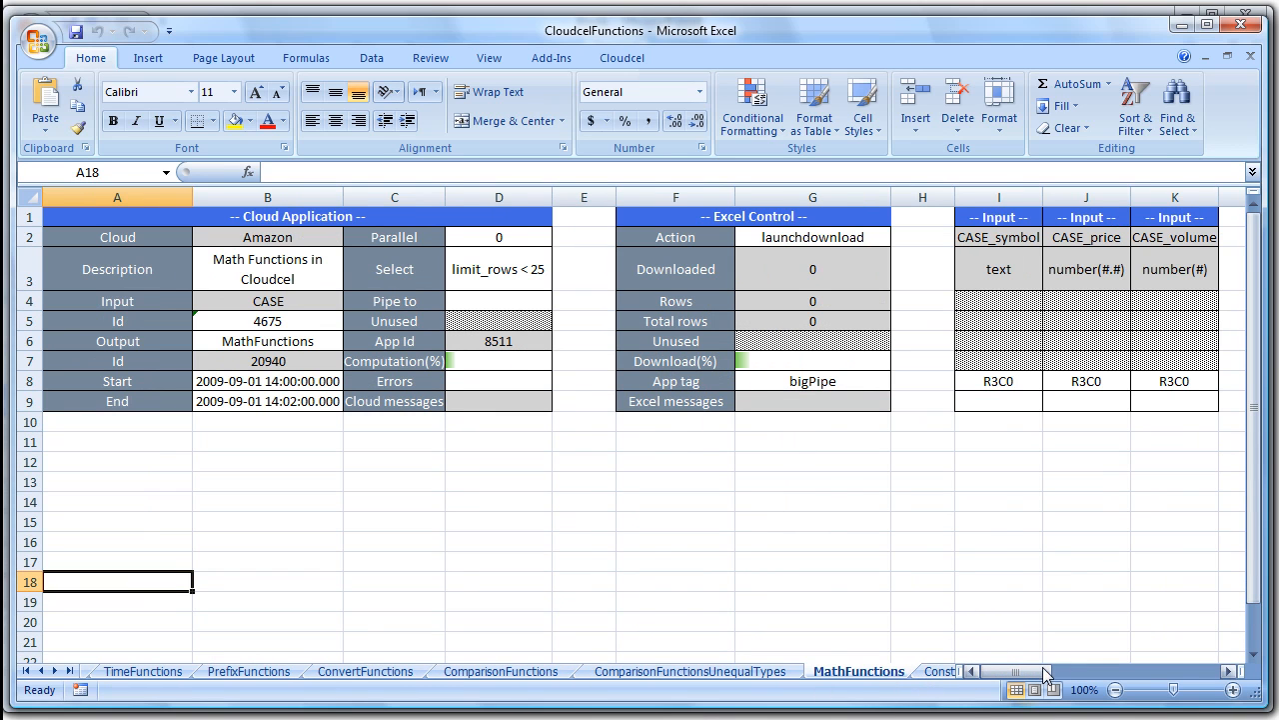
pyautogui.moveTo(990, 672); pyautogui.dragTo(1115, 672)
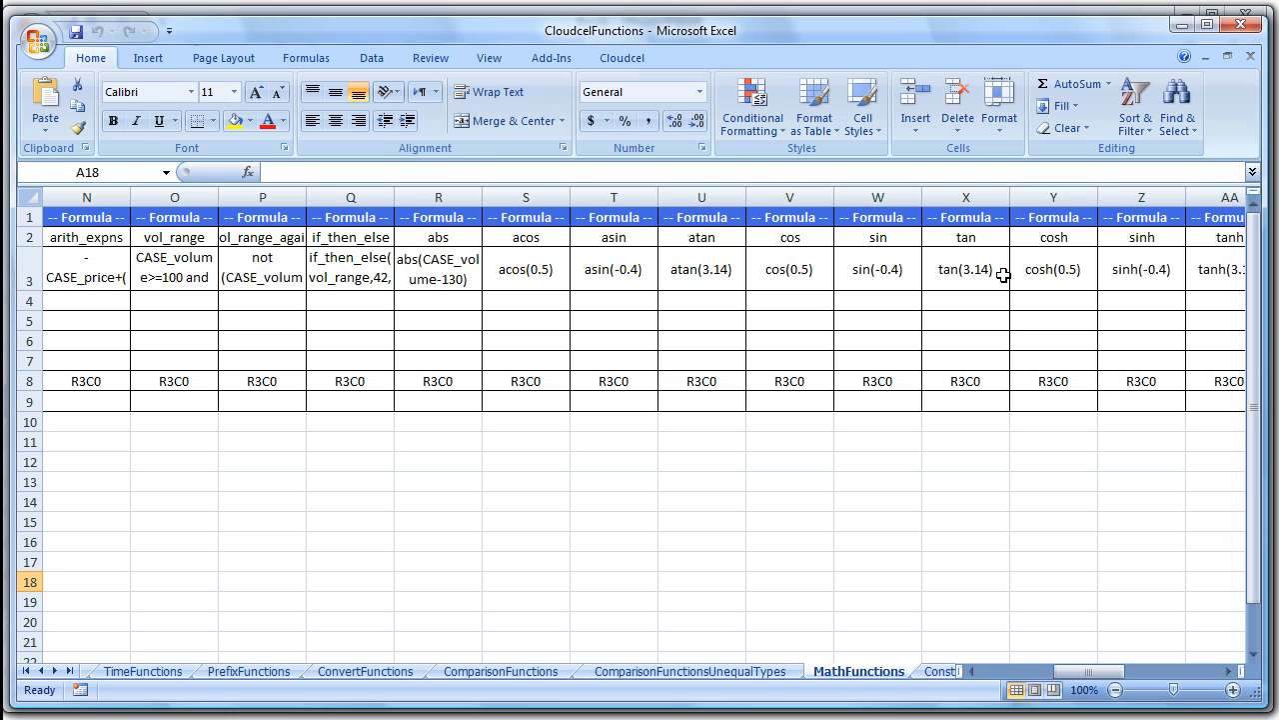
# Step: Examine the Constants sheet's formula examples, from the boolean and duration constants through the default and zero values
pyautogui.click(941, 671)
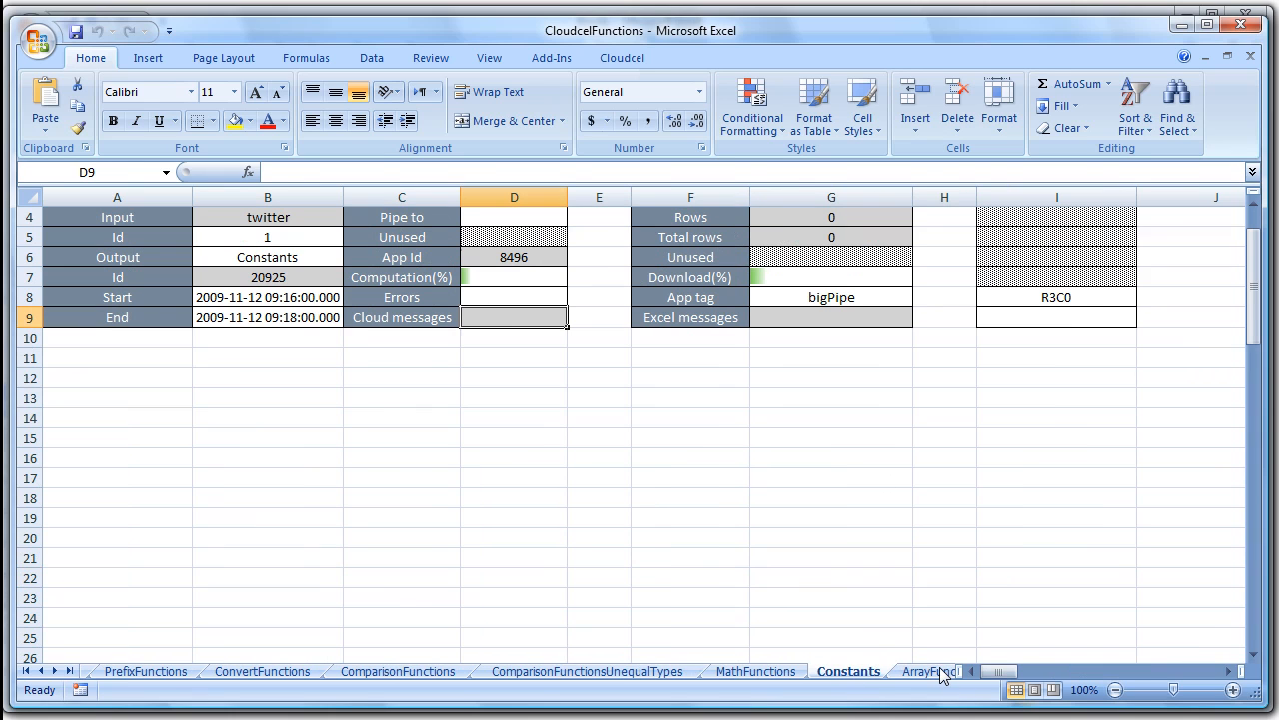
pyautogui.moveTo(1261, 305); pyautogui.dragTo(1266, 236)
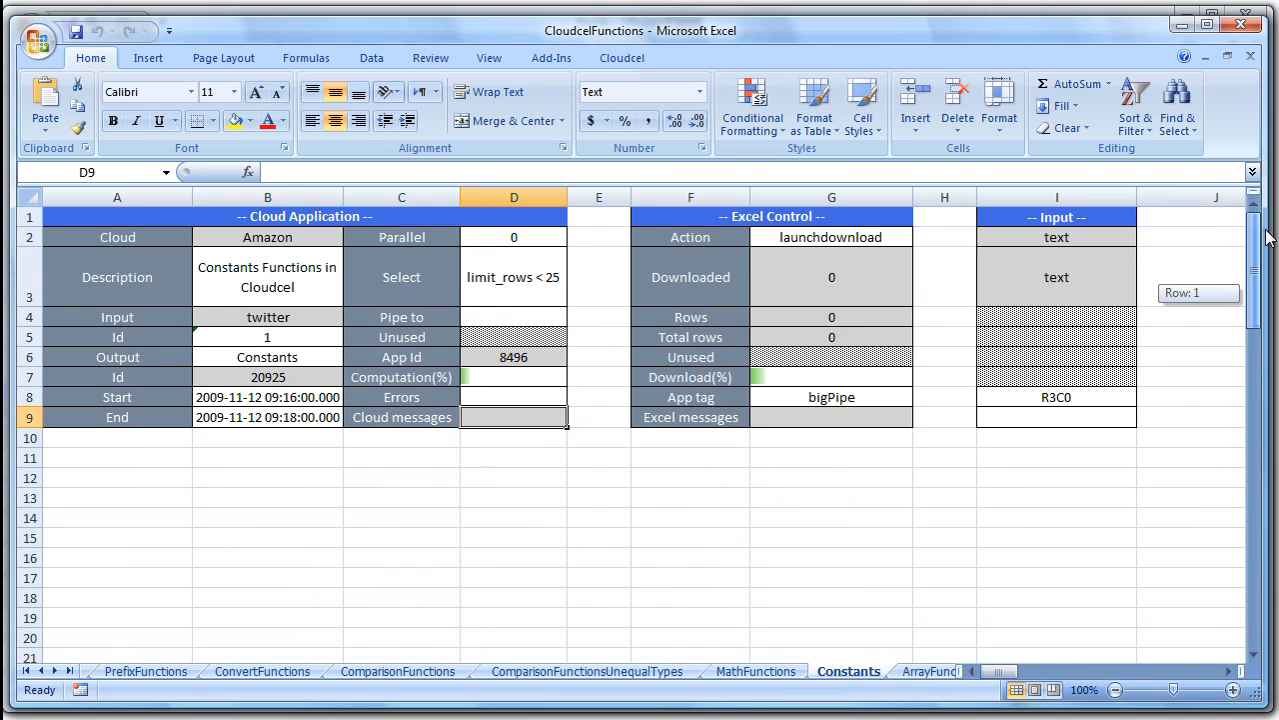
pyautogui.moveTo(1015, 670); pyautogui.dragTo(1056, 668)
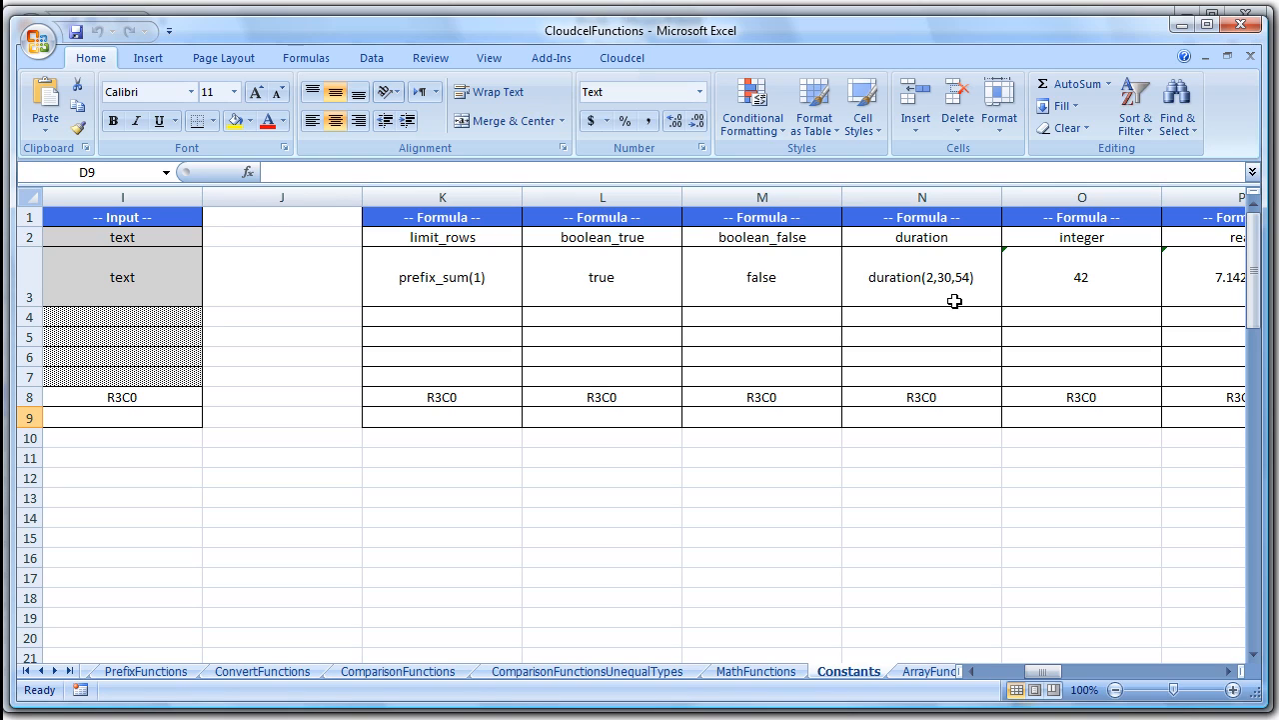
pyautogui.click(1184, 672)
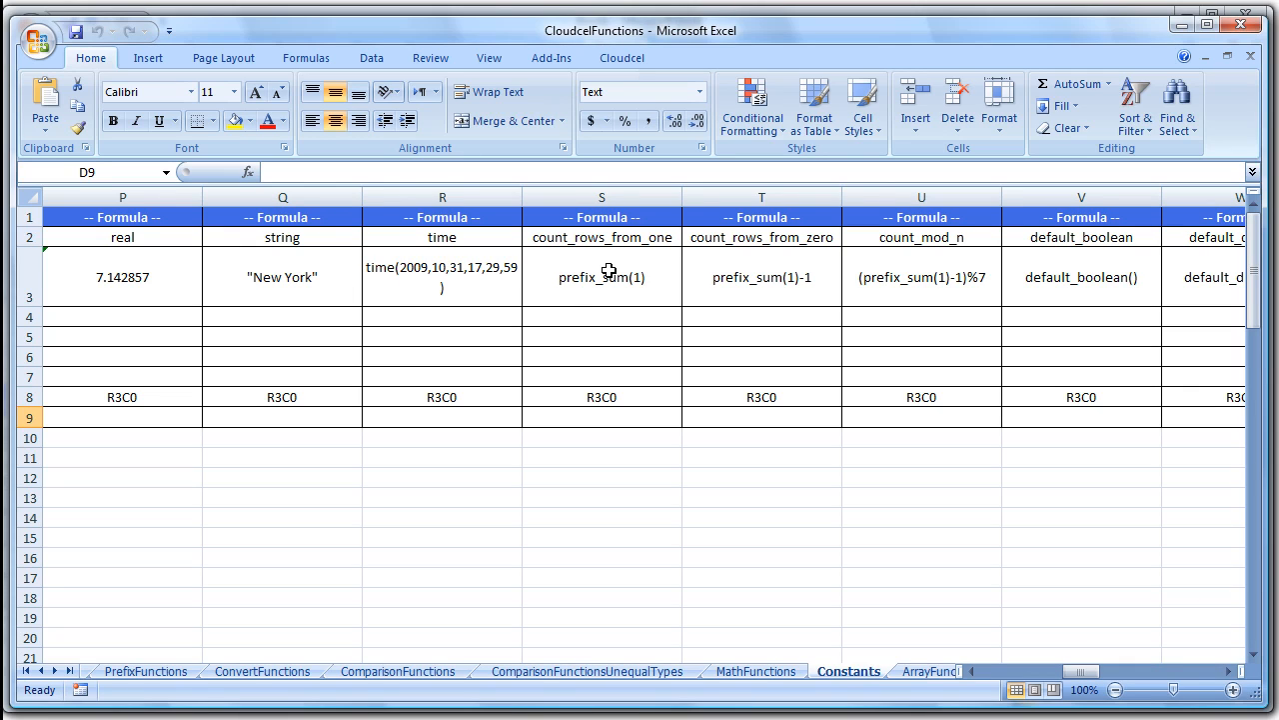
pyautogui.click(1132, 672)
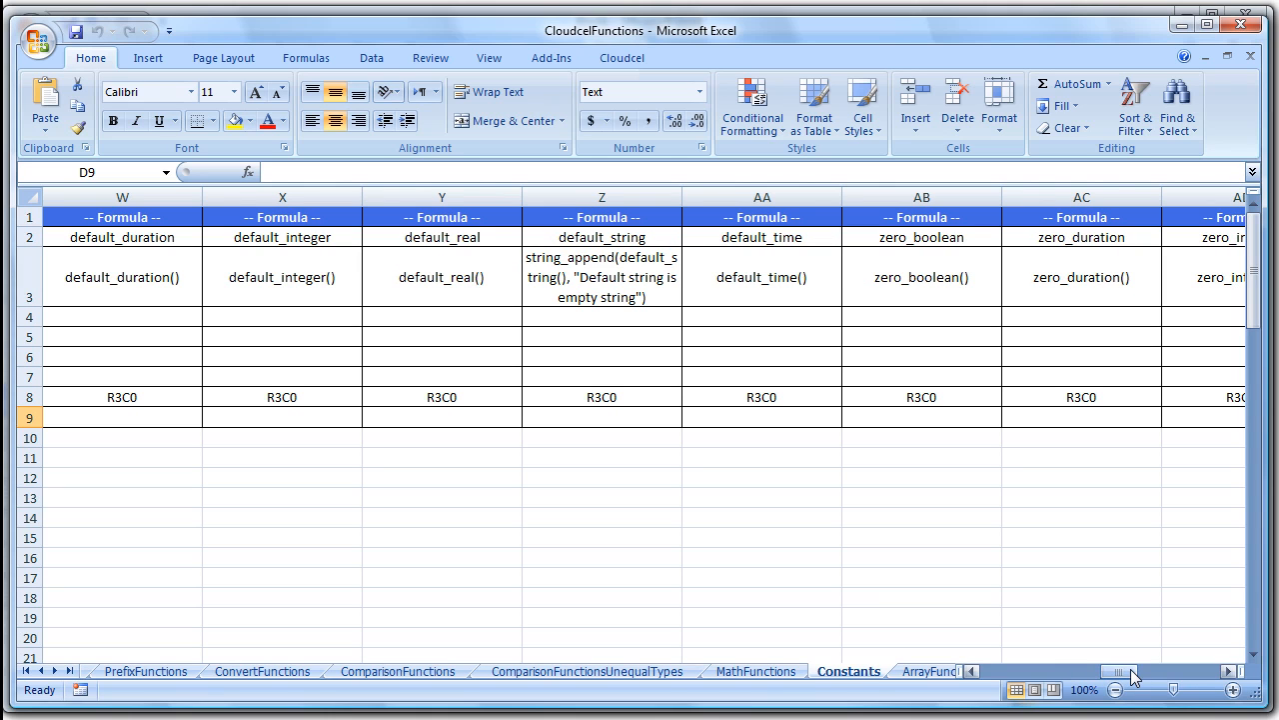
pyautogui.moveTo(1132, 675)
pyautogui.mouseDown()
pyautogui.moveTo(1225, 671)
pyautogui.moveTo(1149, 671)
pyautogui.mouseUp()
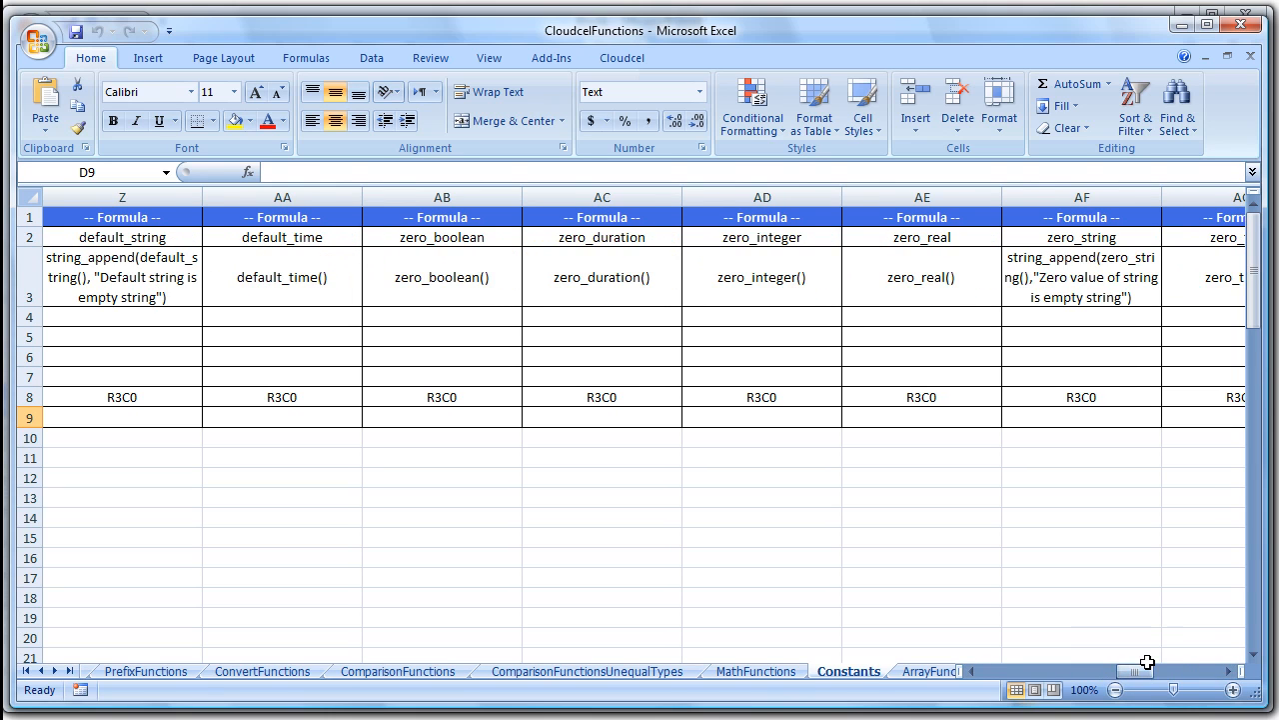
# Step: View the ArrayFunctions sheet and examine the random number formula examples on the RandomFunctions sheet
pyautogui.click(925, 671)
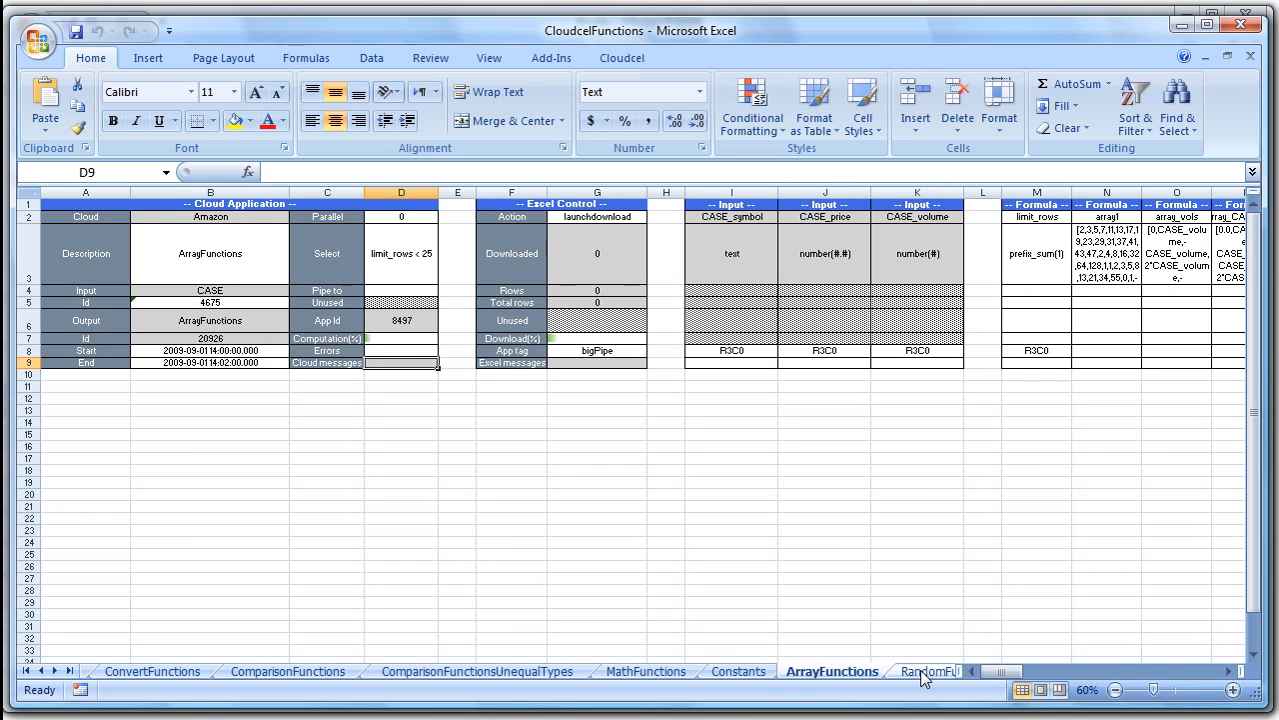
pyautogui.click(925, 671)
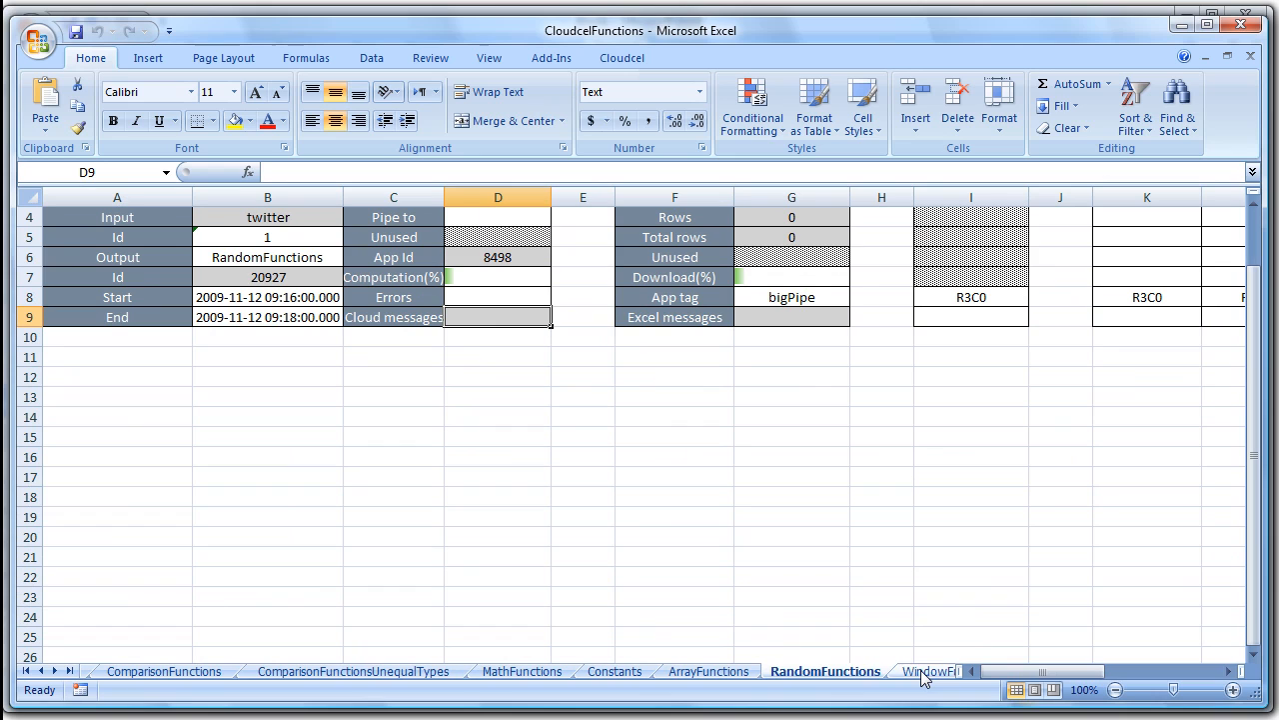
pyautogui.moveTo(1257, 304); pyautogui.dragTo(1256, 243)
pyautogui.moveTo(1057, 672); pyautogui.dragTo(1100, 672)
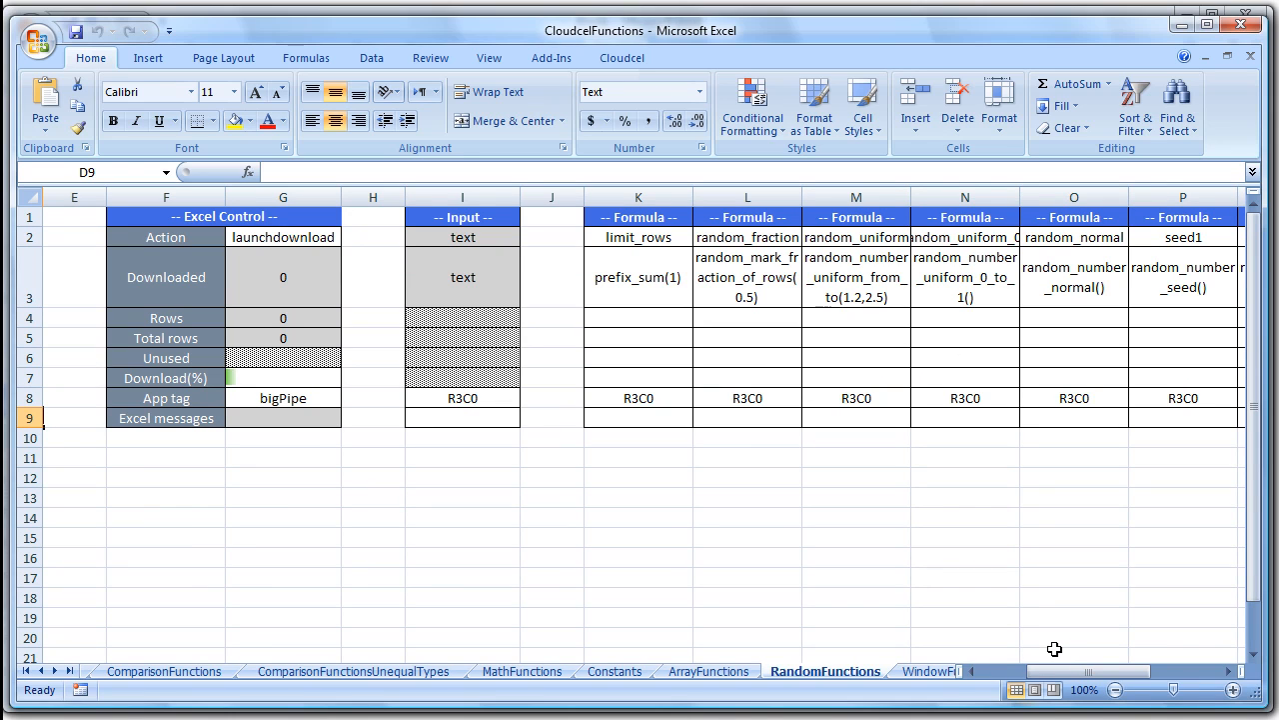
# Step: Examine the window formula examples on WindowFunctions1, and view the WindowFunctions1a and WindowFunctions2 sheets
pyautogui.click(930, 676)
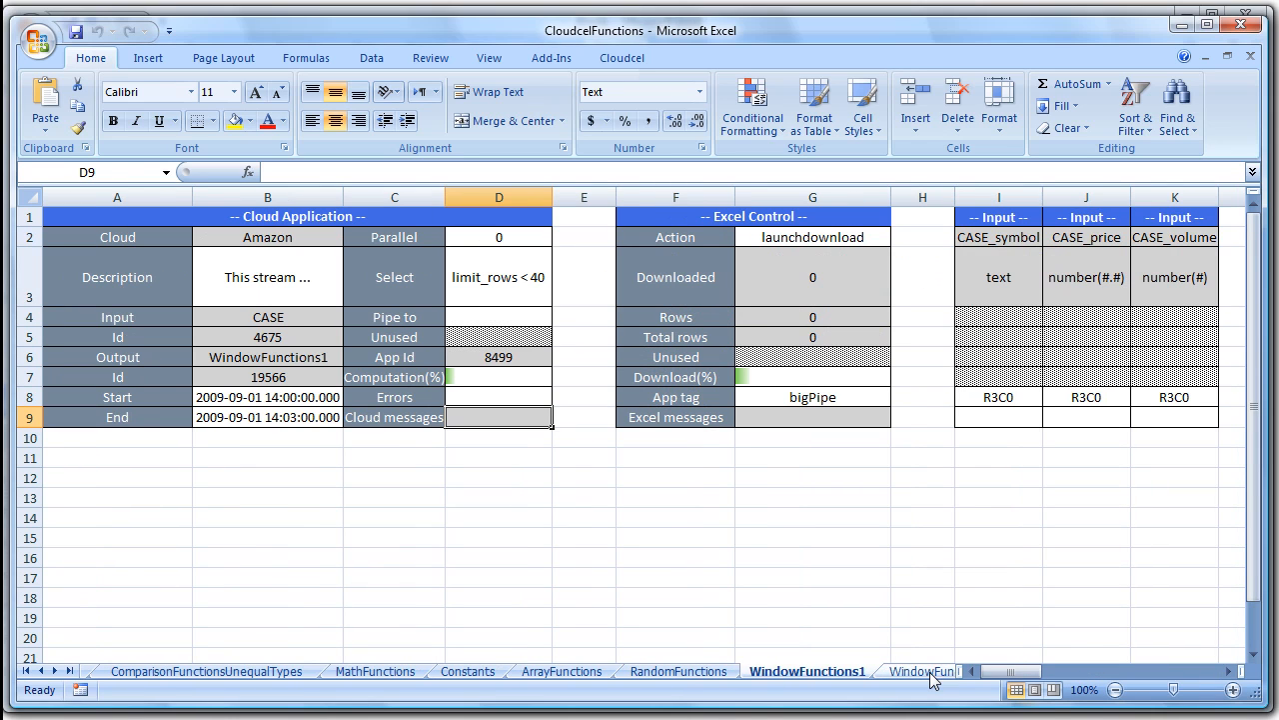
pyautogui.click(1106, 672)
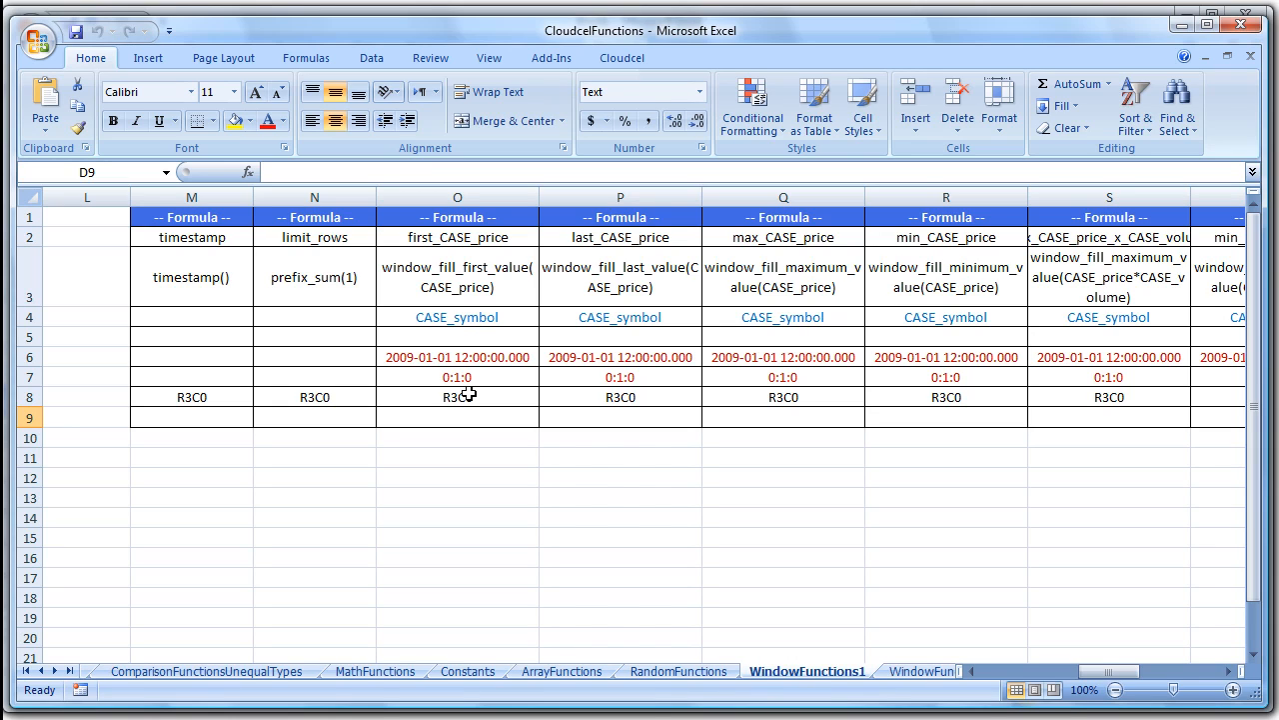
pyautogui.click(923, 671)
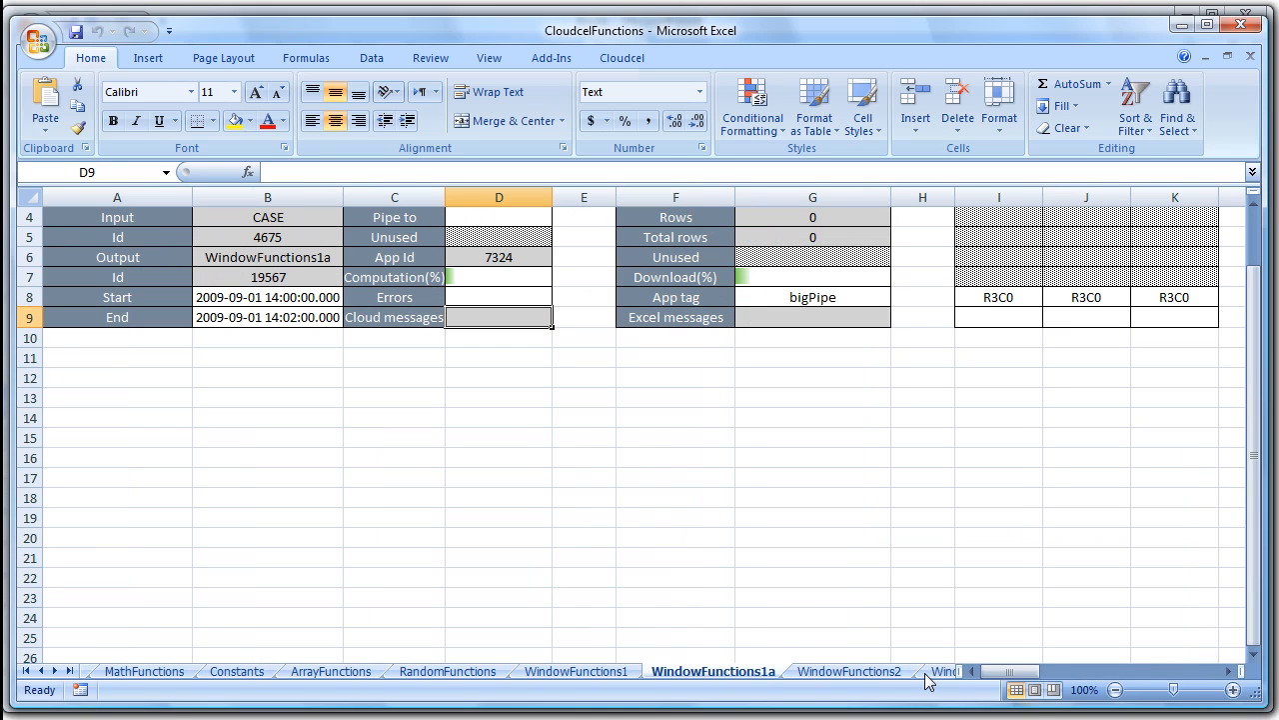
pyautogui.scroll(3, 1218, 407)
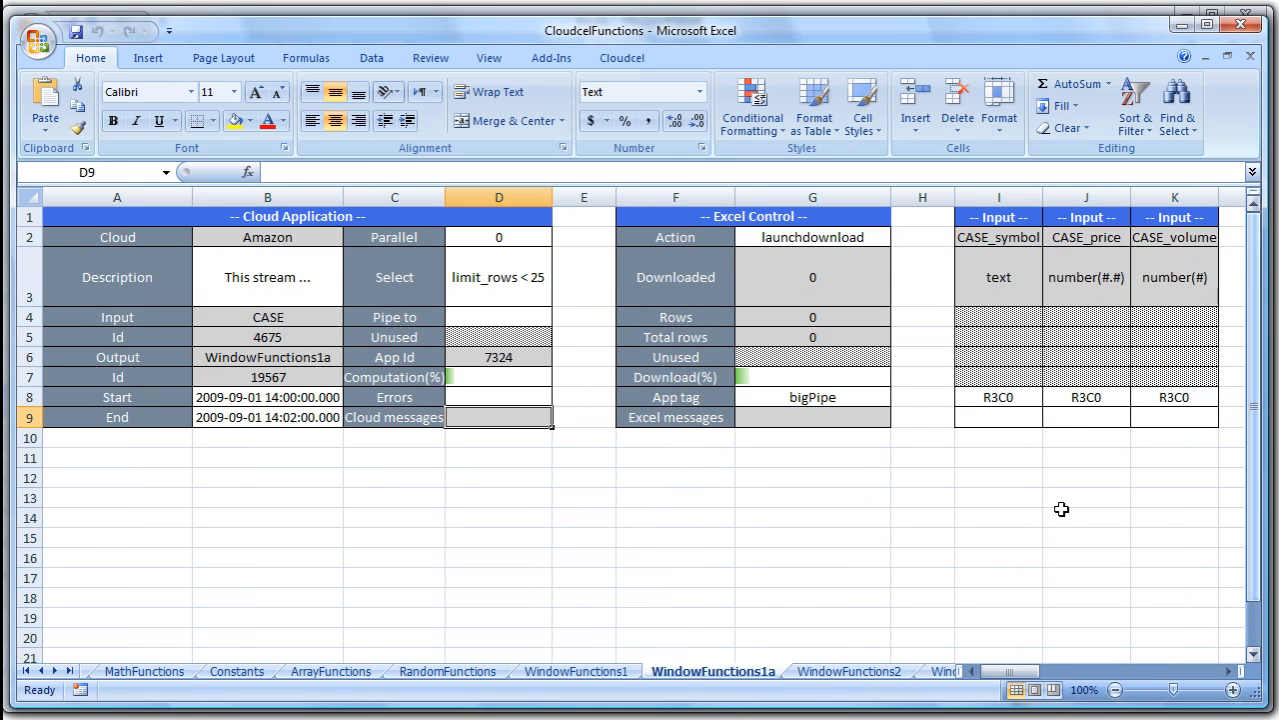
pyautogui.click(850, 672)
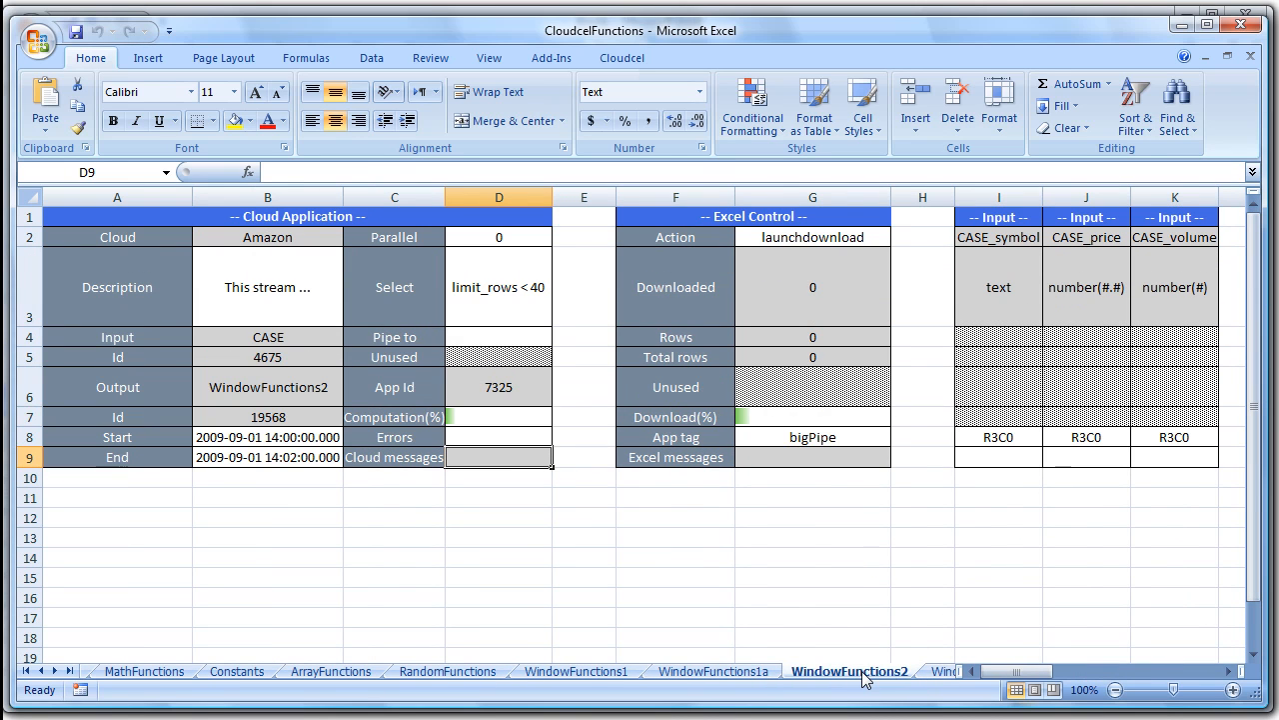
# Step: View the Parallel sheet among the workbook's last sheets and inspect its Parallel setting in cell D2
pyautogui.click(70, 671)
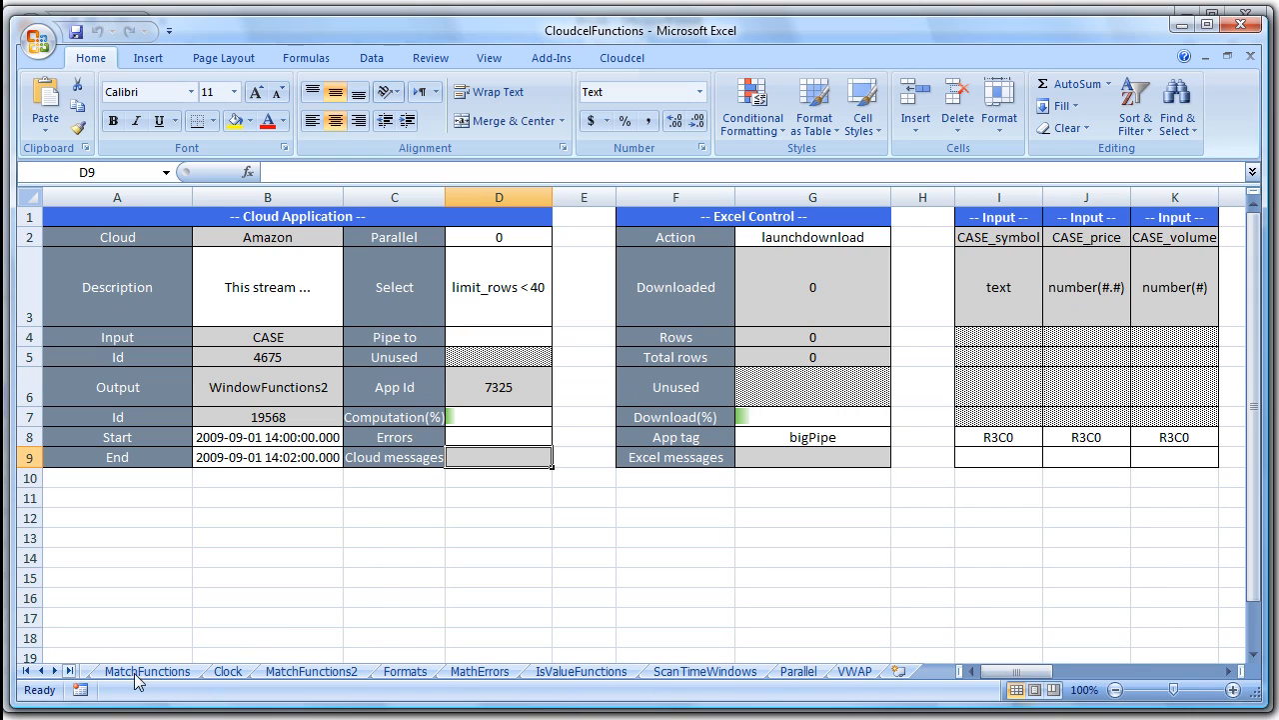
pyautogui.click(799, 672)
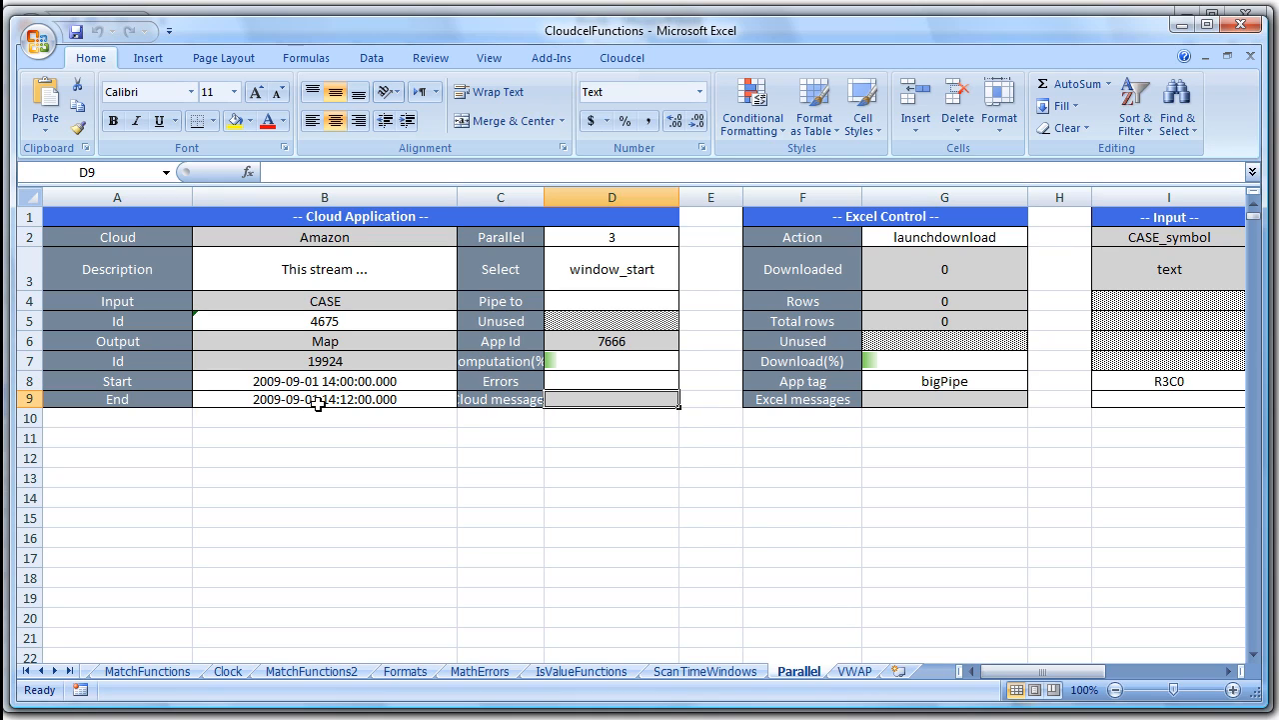
pyautogui.click(633, 236)
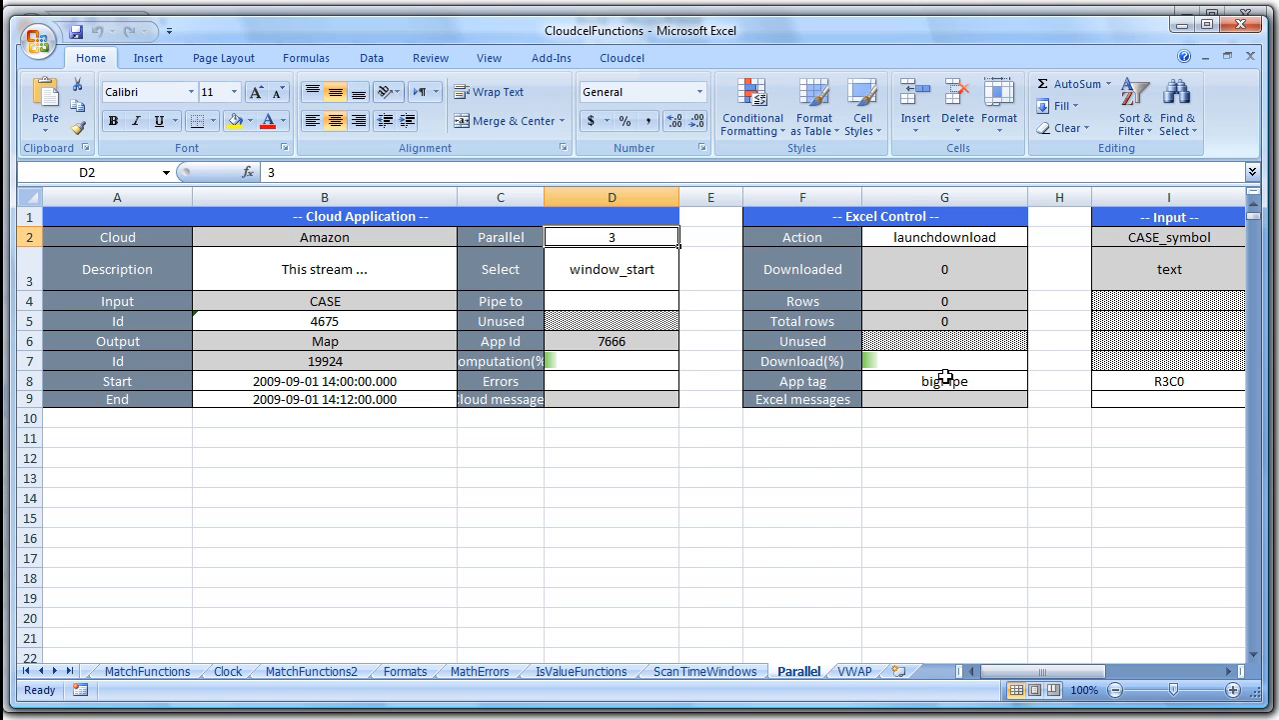
# Step: Return to the Book1 workbook and open the Times100 formula in M3 in the Expression Editor
pyautogui.click(1184, 30)
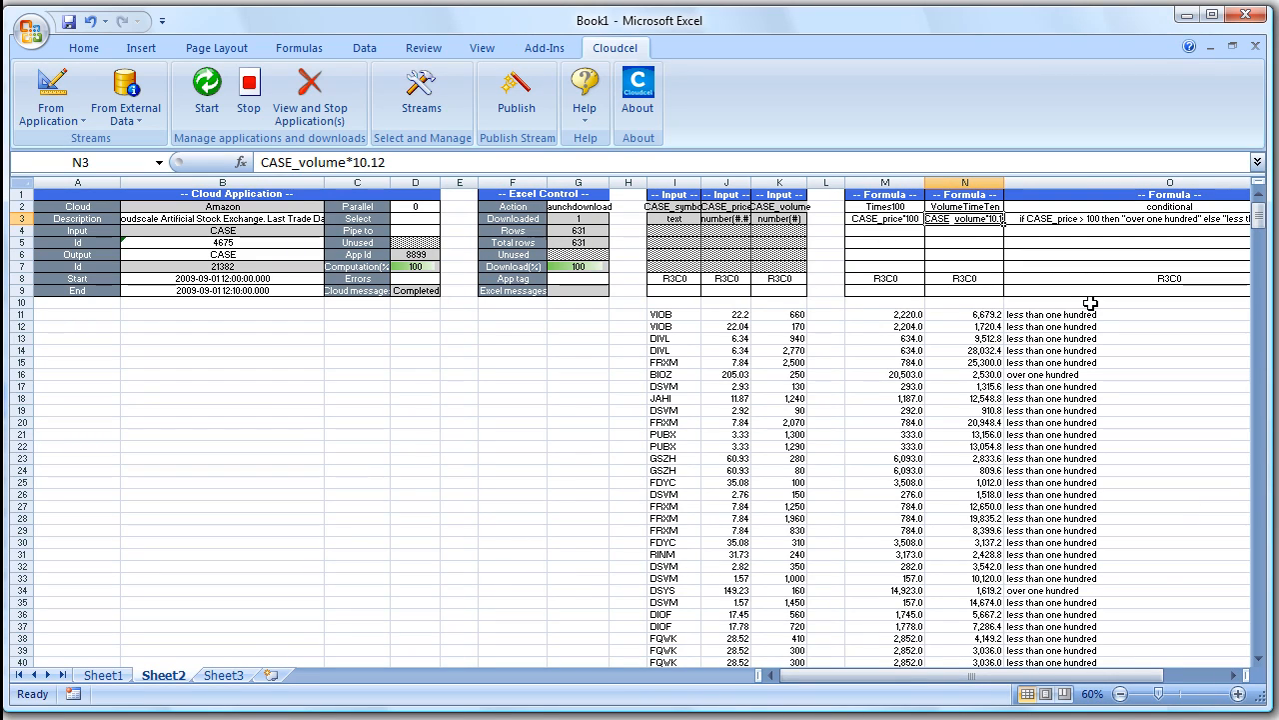
pyautogui.click(902, 221)
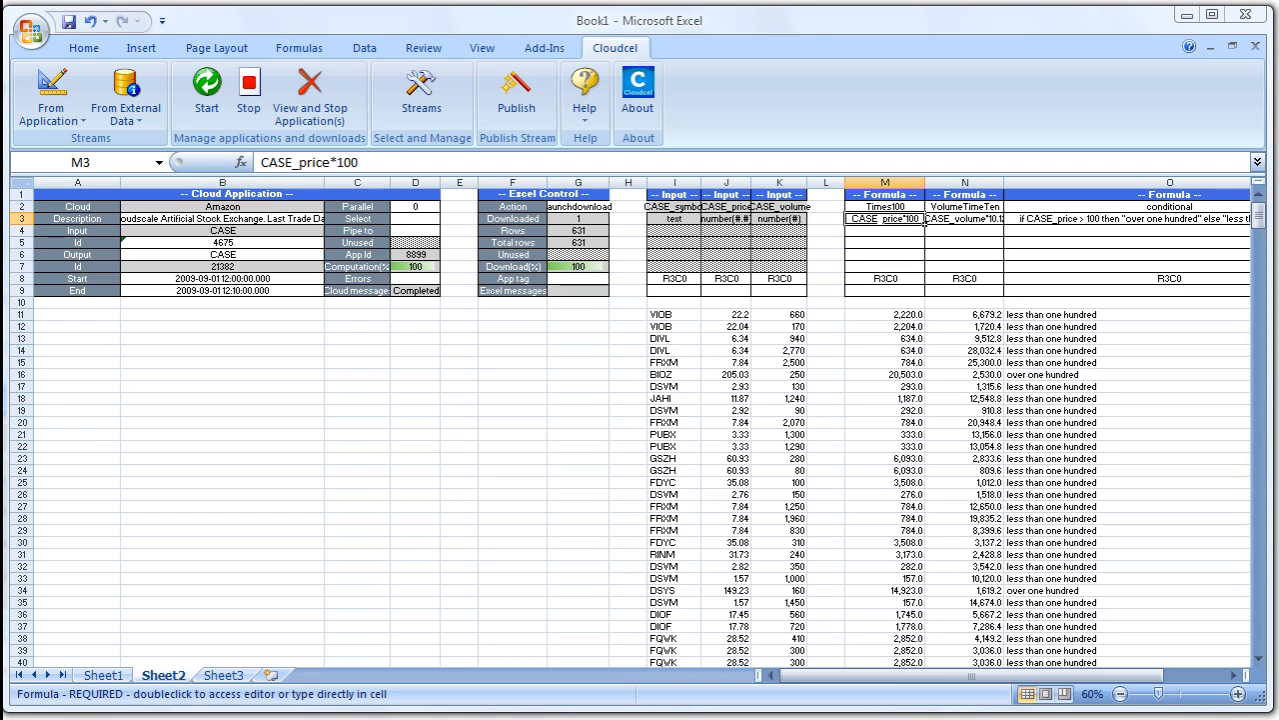
pyautogui.doubleClick(922, 221)
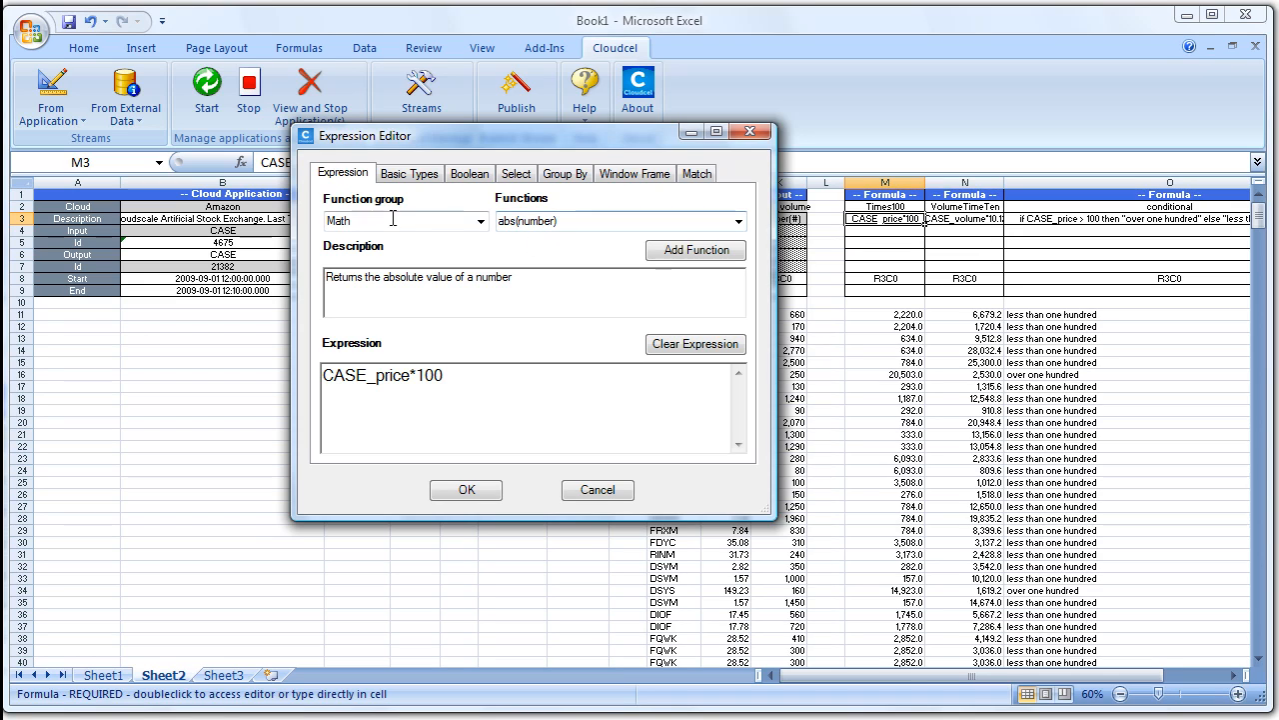
# Step: Look through the available function groups and the functions offered in the Math and Convert groups
pyautogui.click(481, 222)
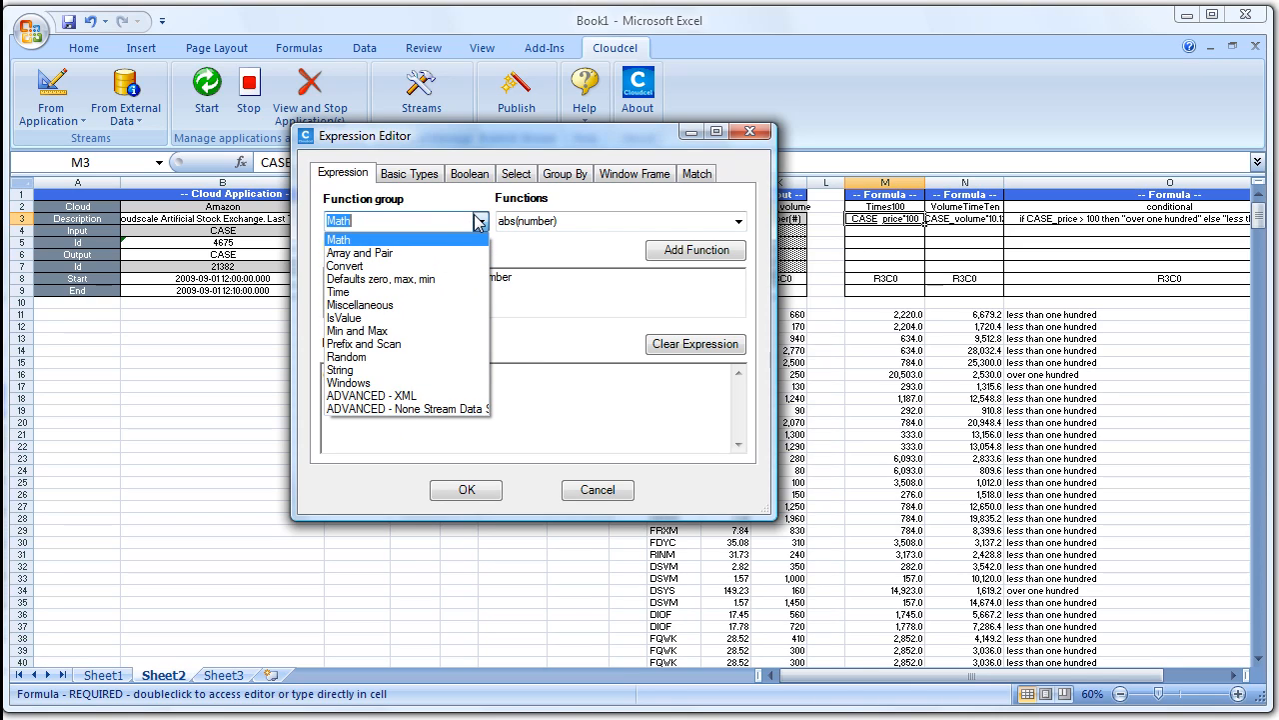
pyautogui.click(477, 222)
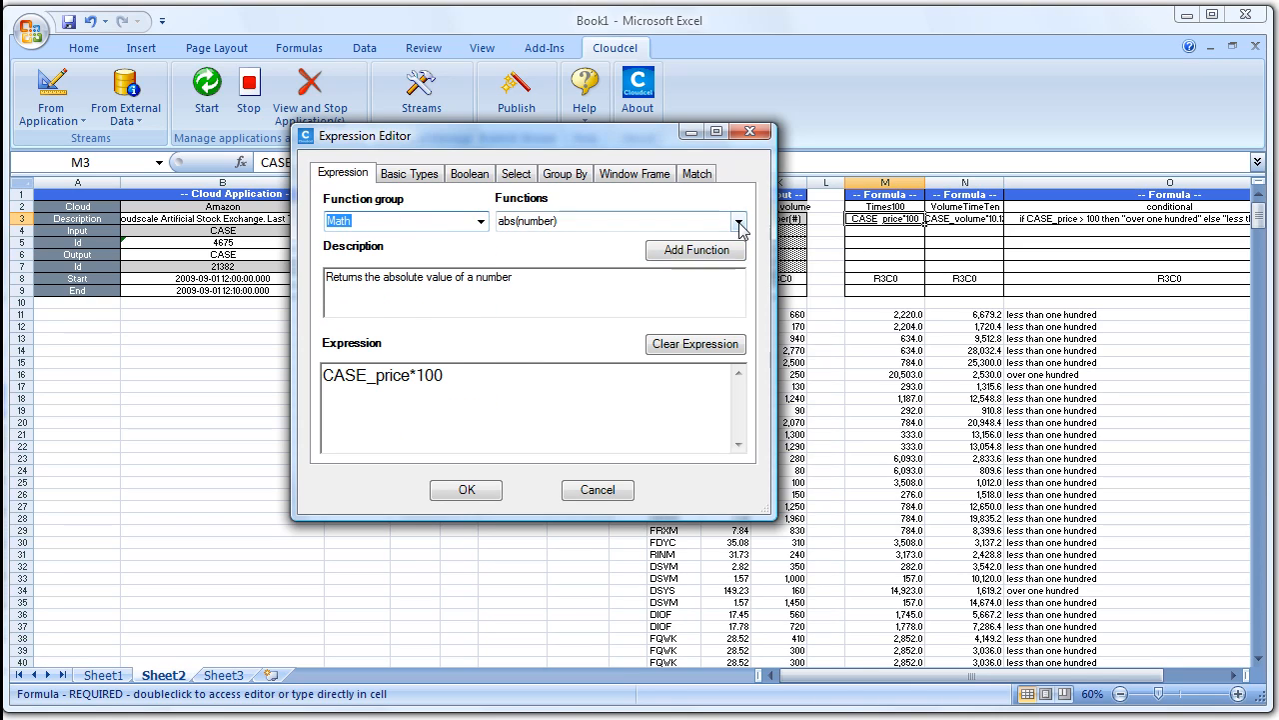
pyautogui.click(738, 222)
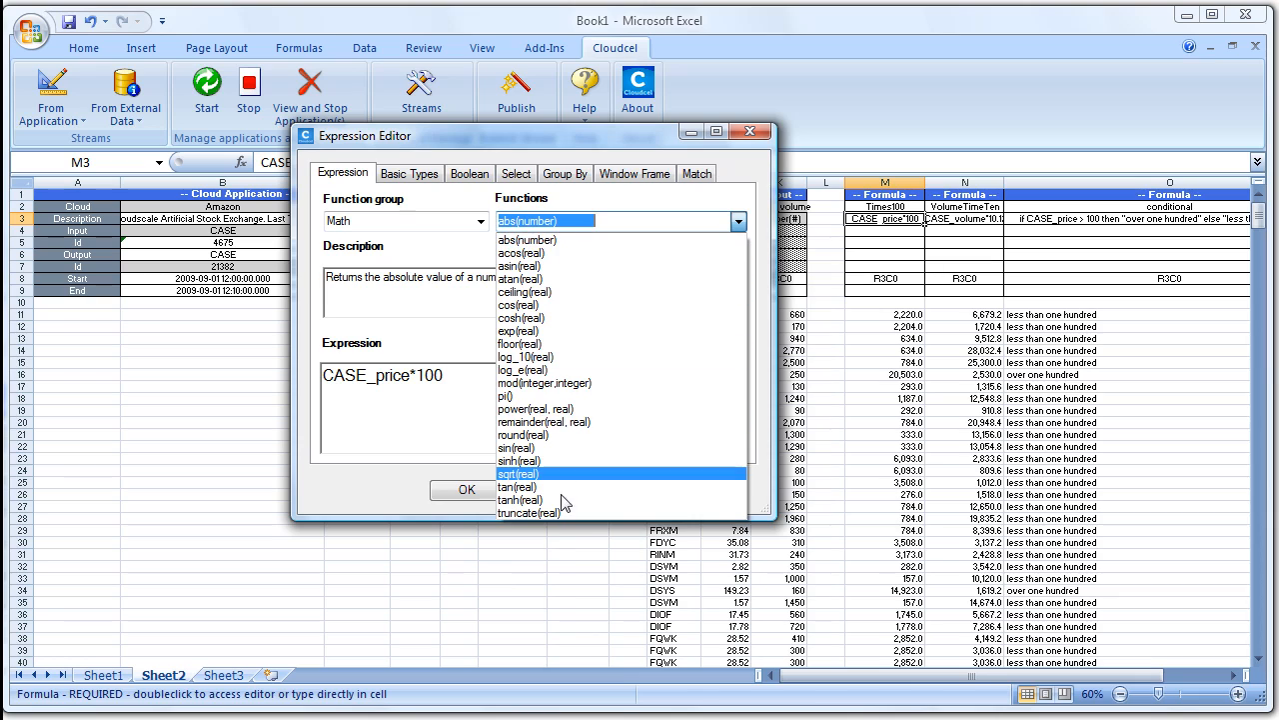
pyautogui.click(444, 225)
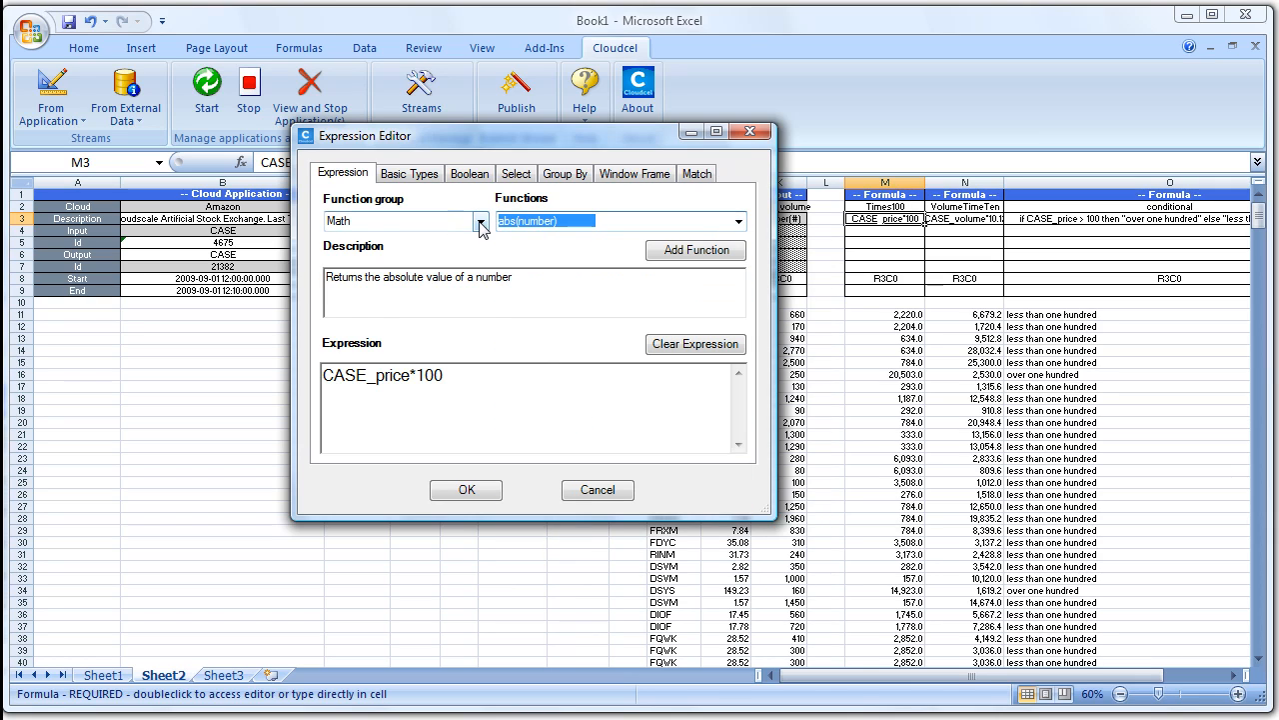
pyautogui.click(481, 229)
pyautogui.click(463, 262)
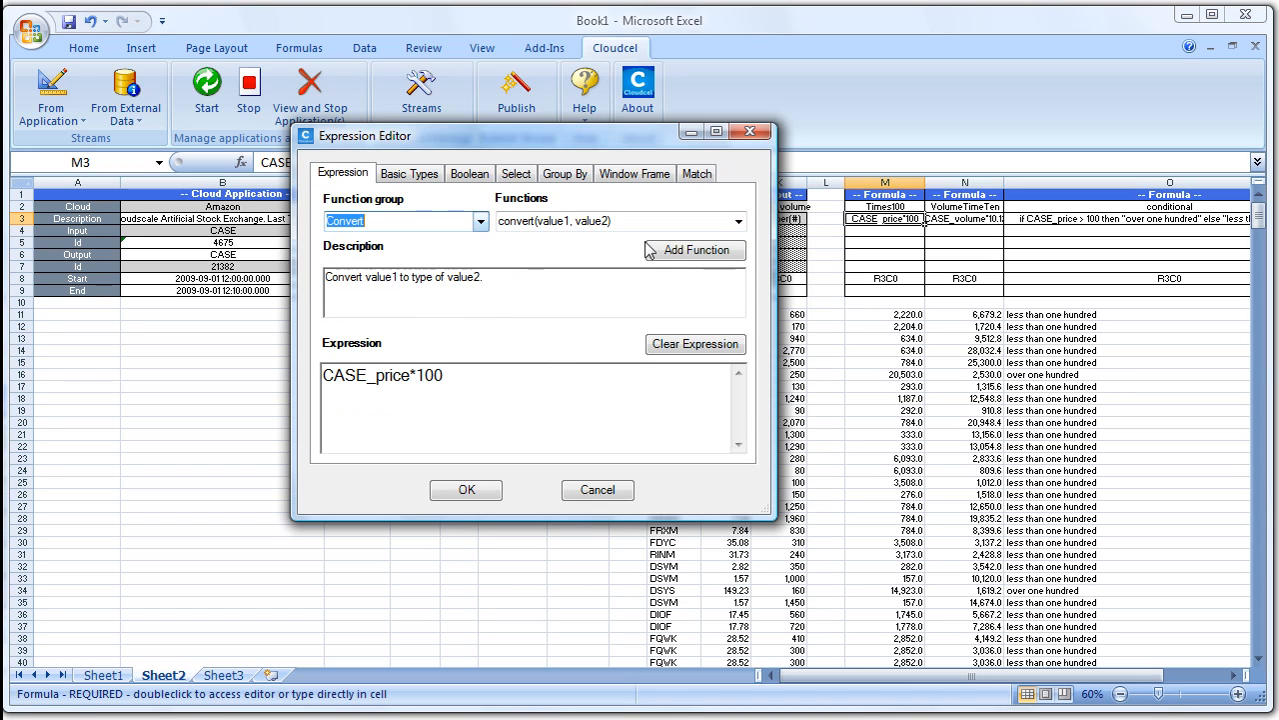
pyautogui.click(739, 221)
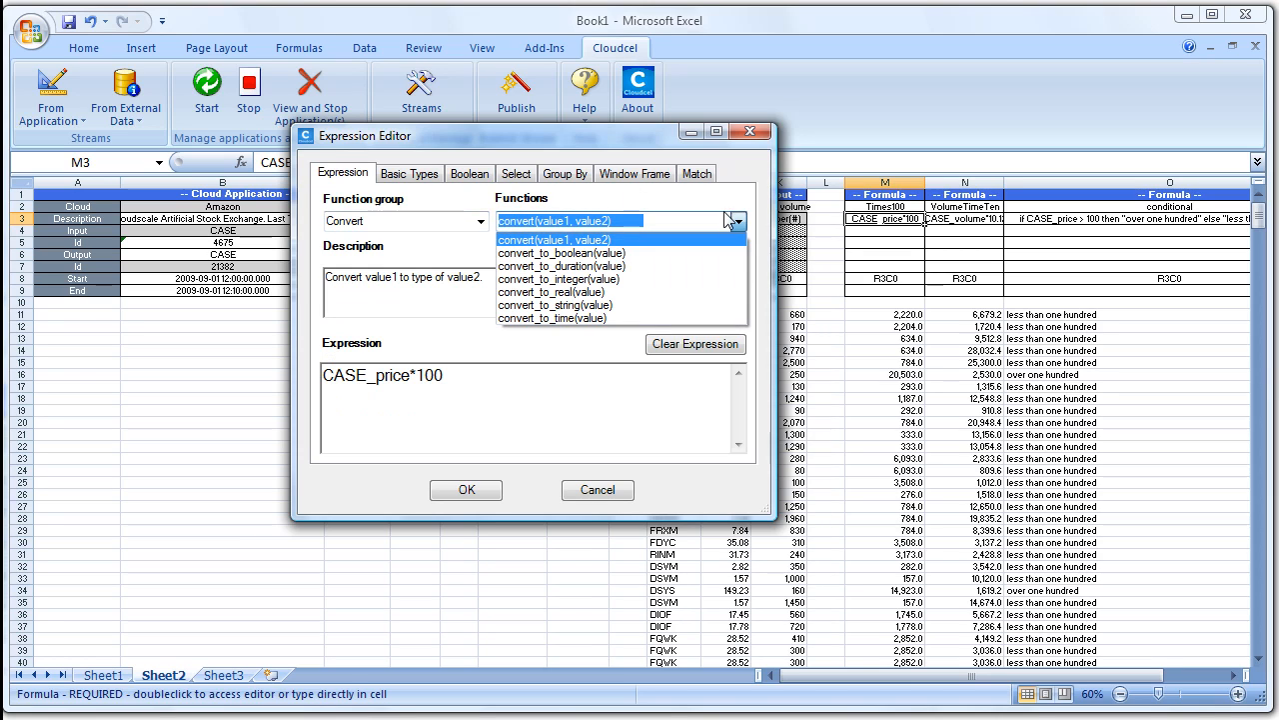
# Step: View the functions in the Min and Max and String groups, and close the Expression Editor keeping CASE_price*100
pyautogui.click(480, 224)
pyautogui.click(481, 225)
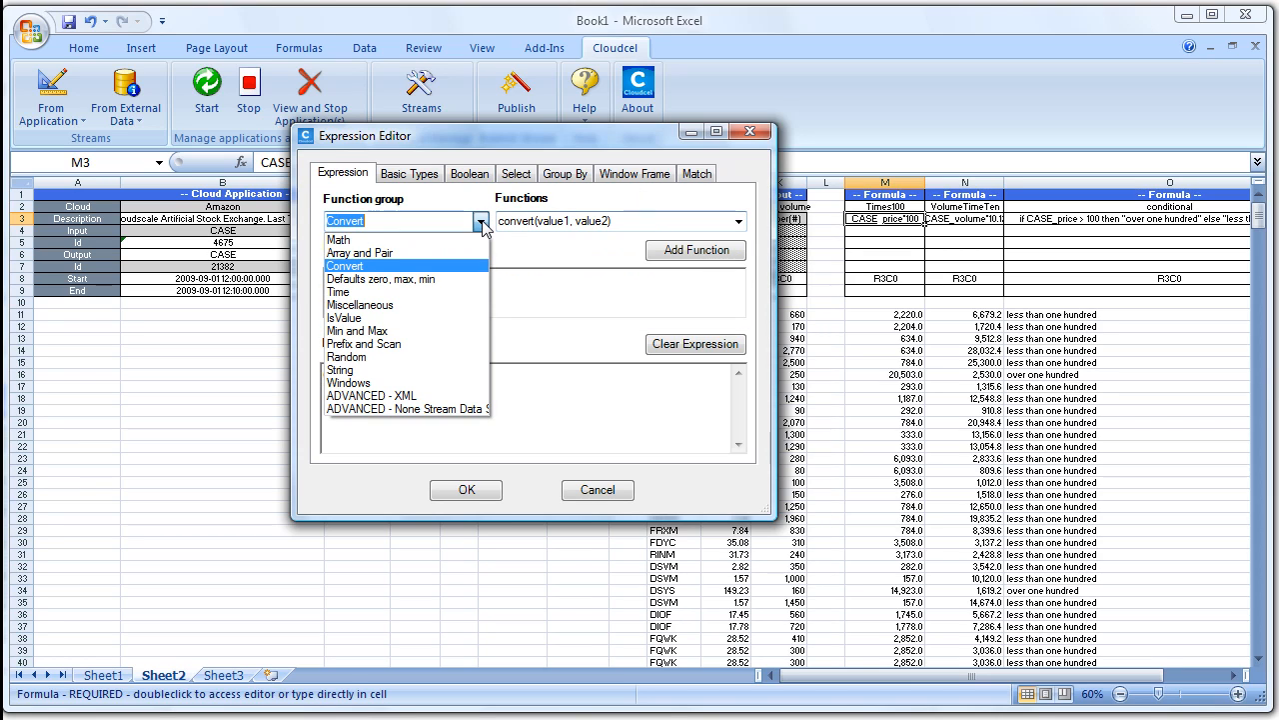
pyautogui.click(414, 332)
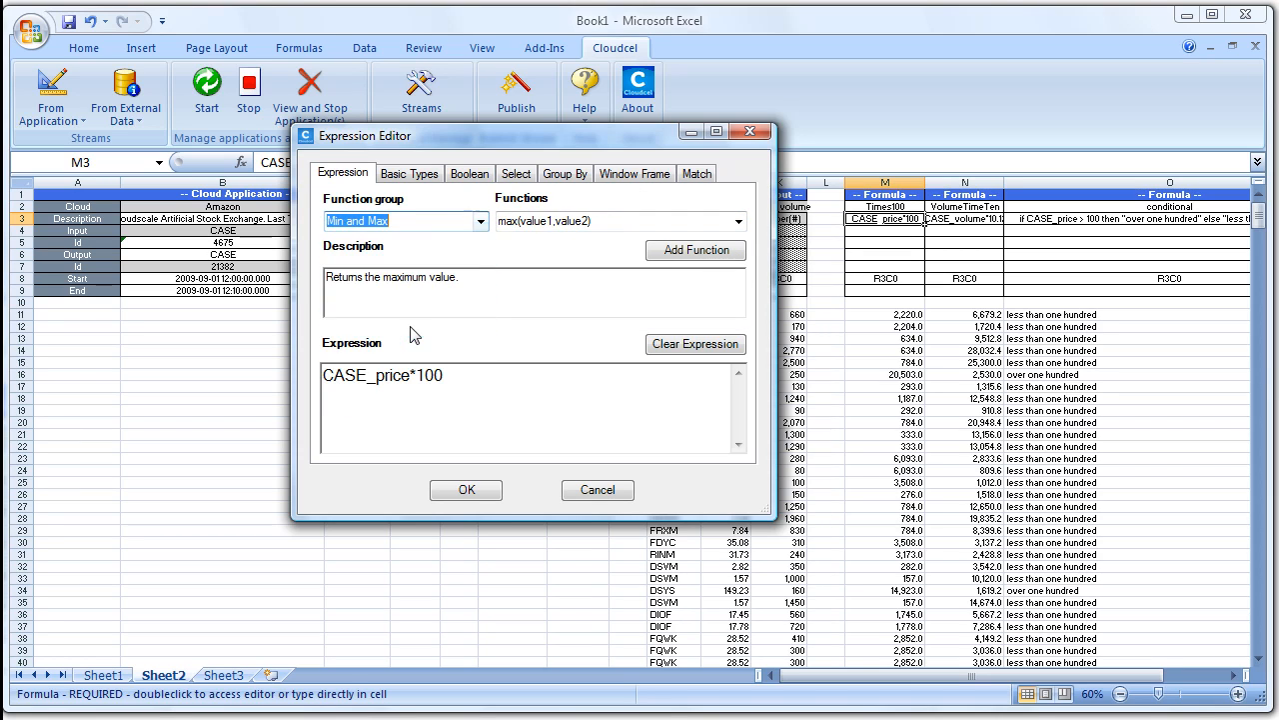
pyautogui.click(739, 221)
pyautogui.click(738, 223)
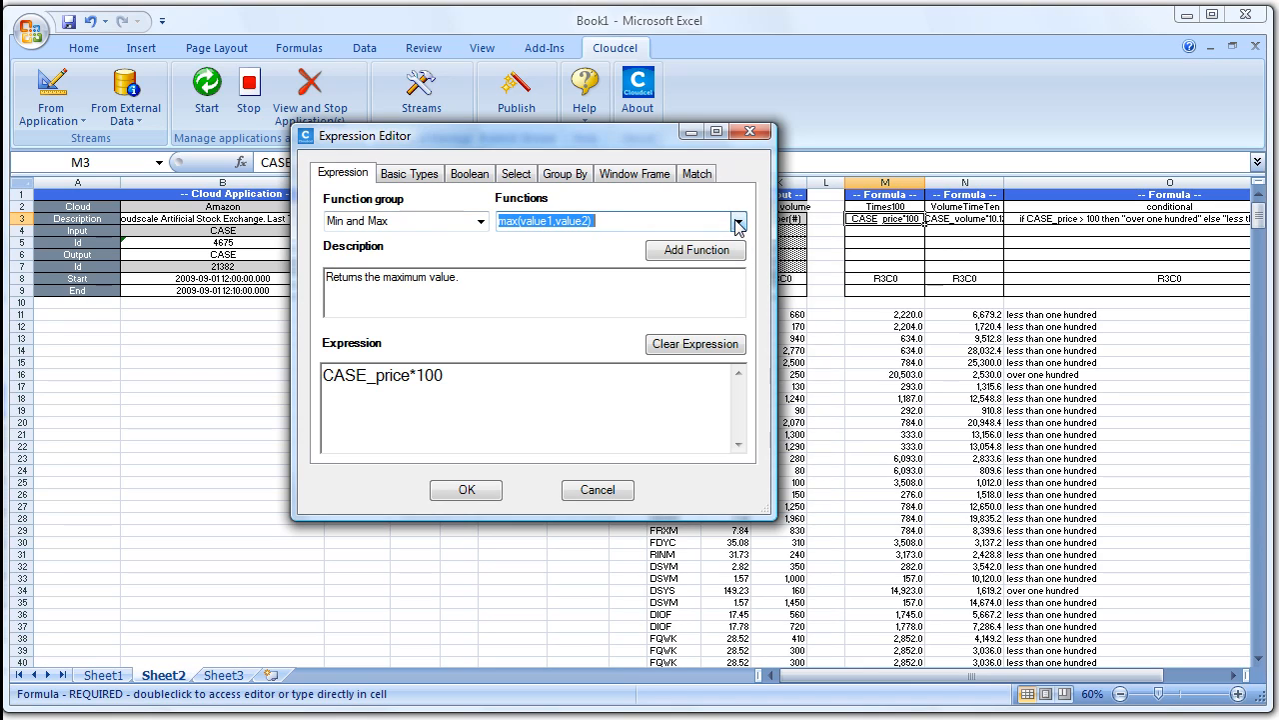
pyautogui.click(481, 223)
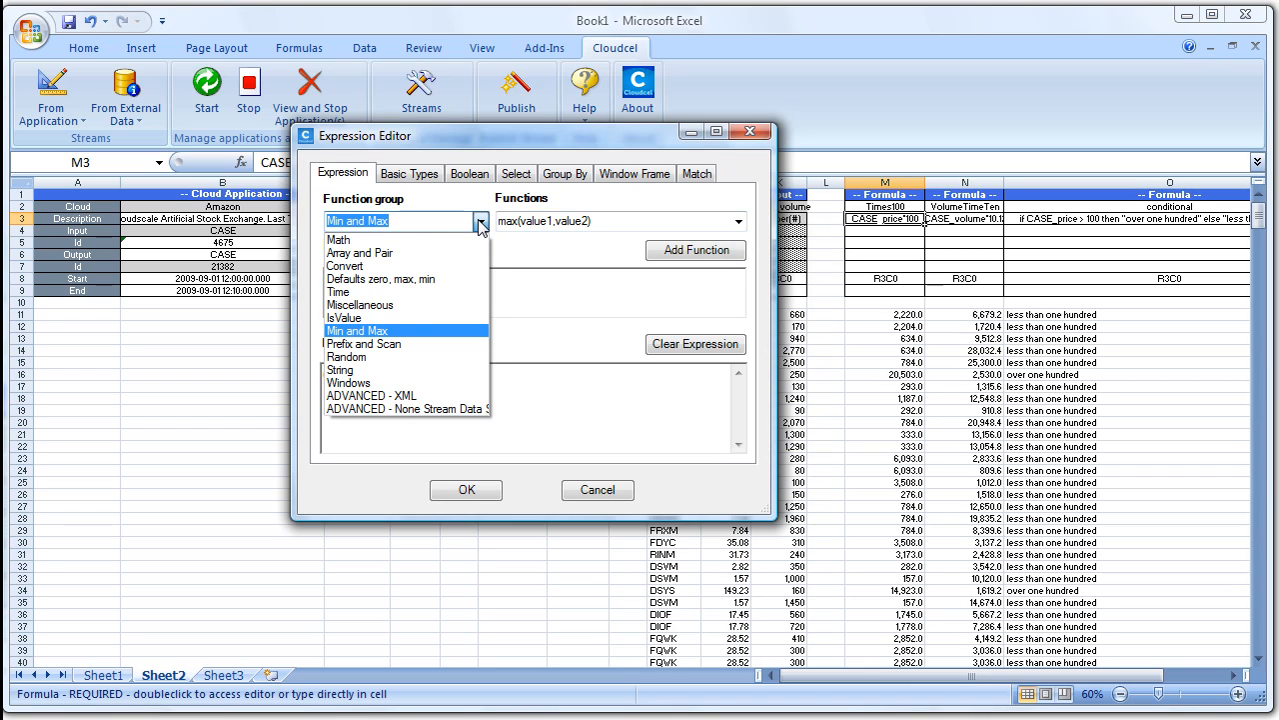
pyautogui.click(368, 373)
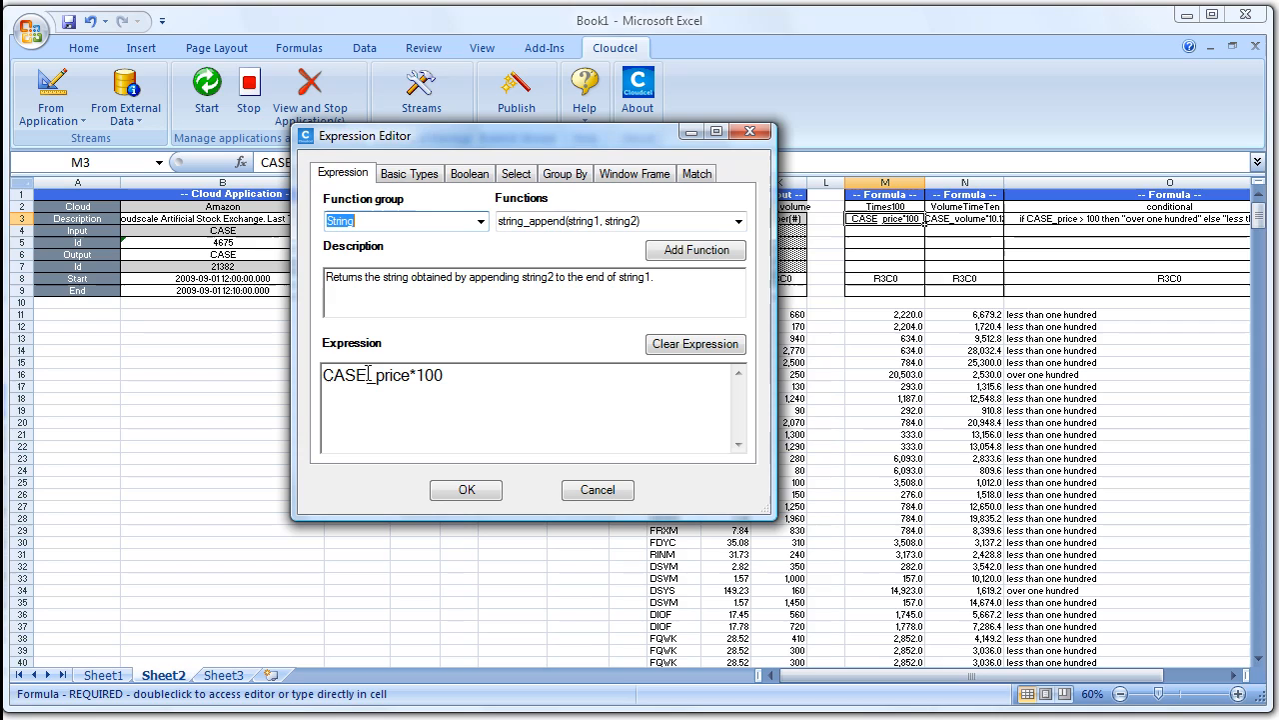
pyautogui.click(739, 222)
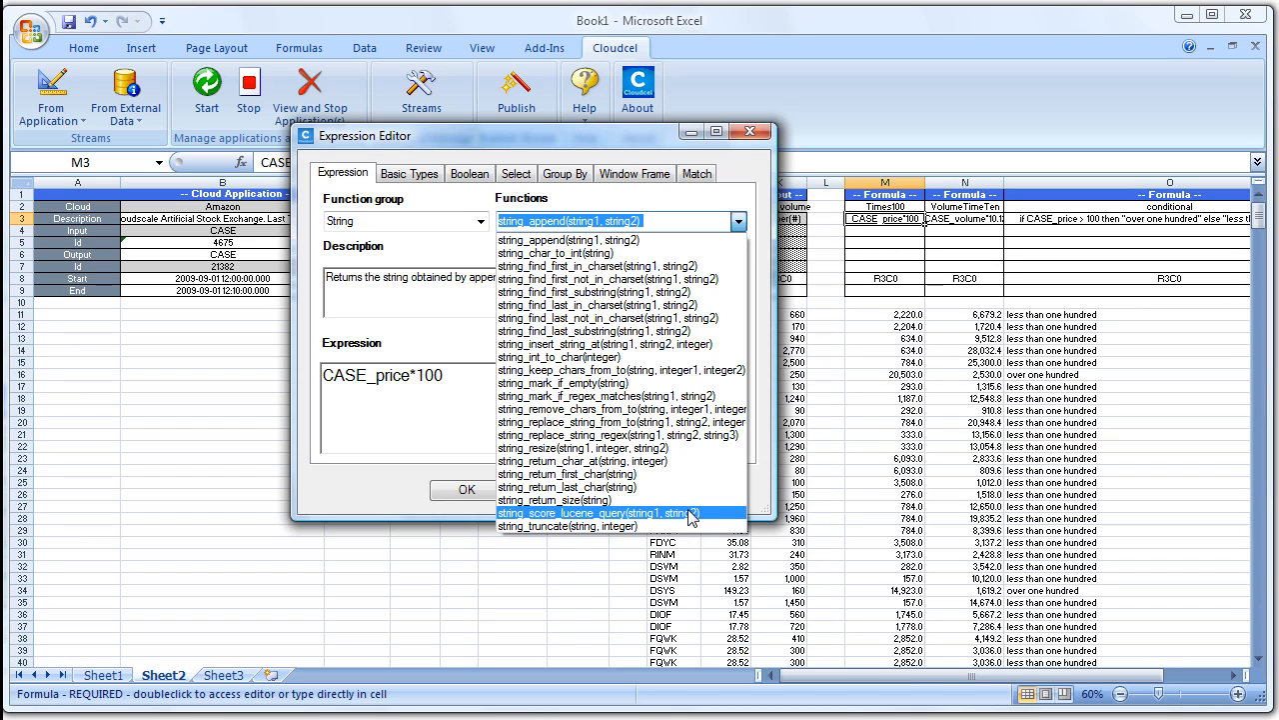
pyautogui.click(436, 249)
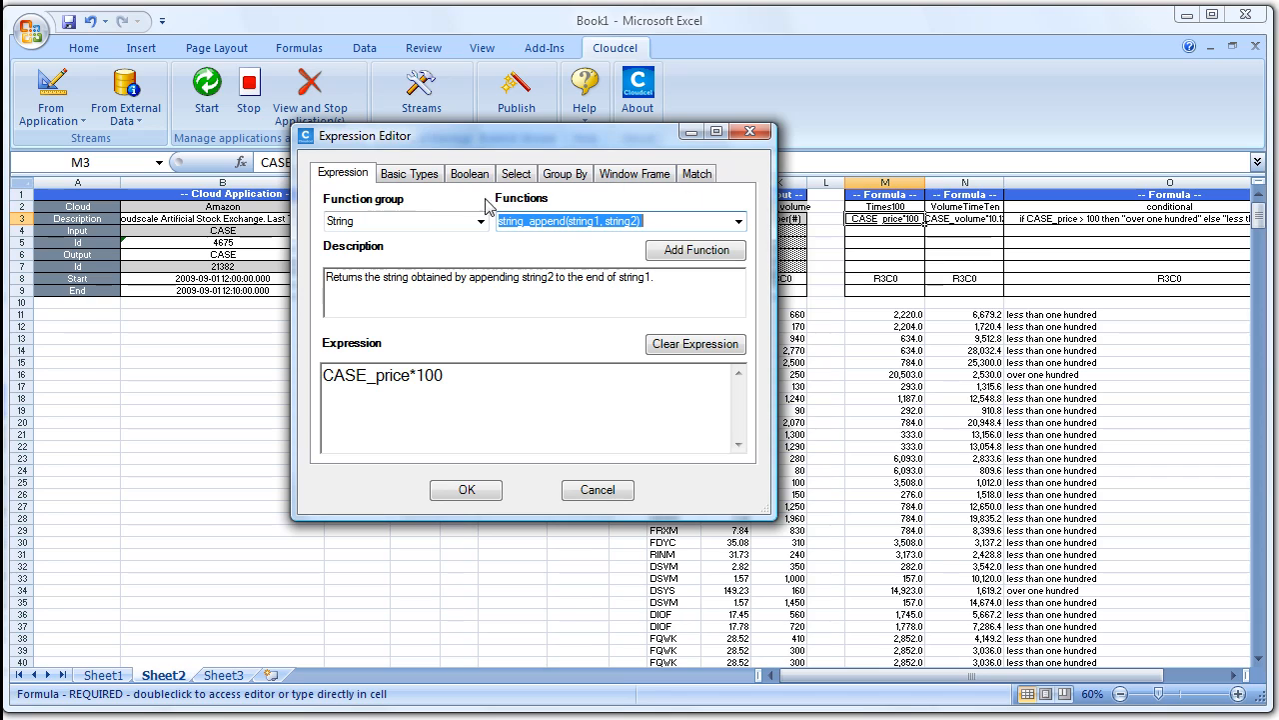
pyautogui.click(467, 489)
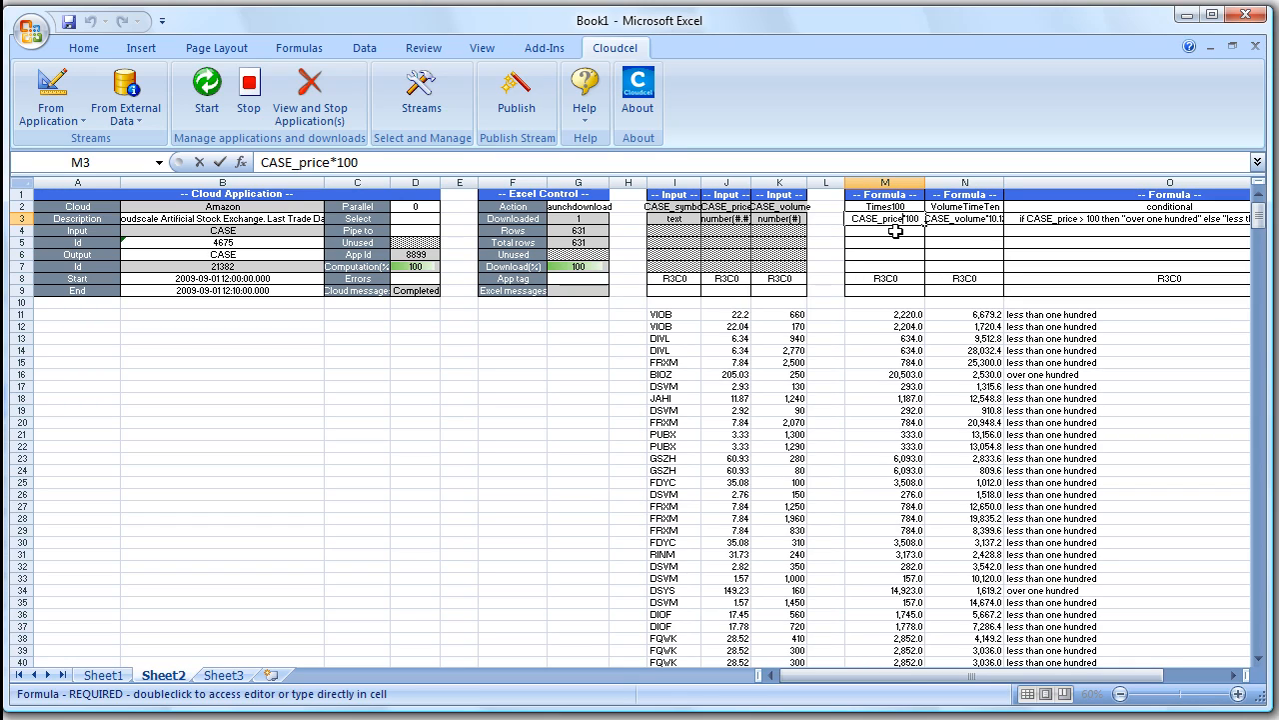
# Step: View the action choices for the current sheet in the ActionEditor and close it without changing the action
pyautogui.click(571, 206)
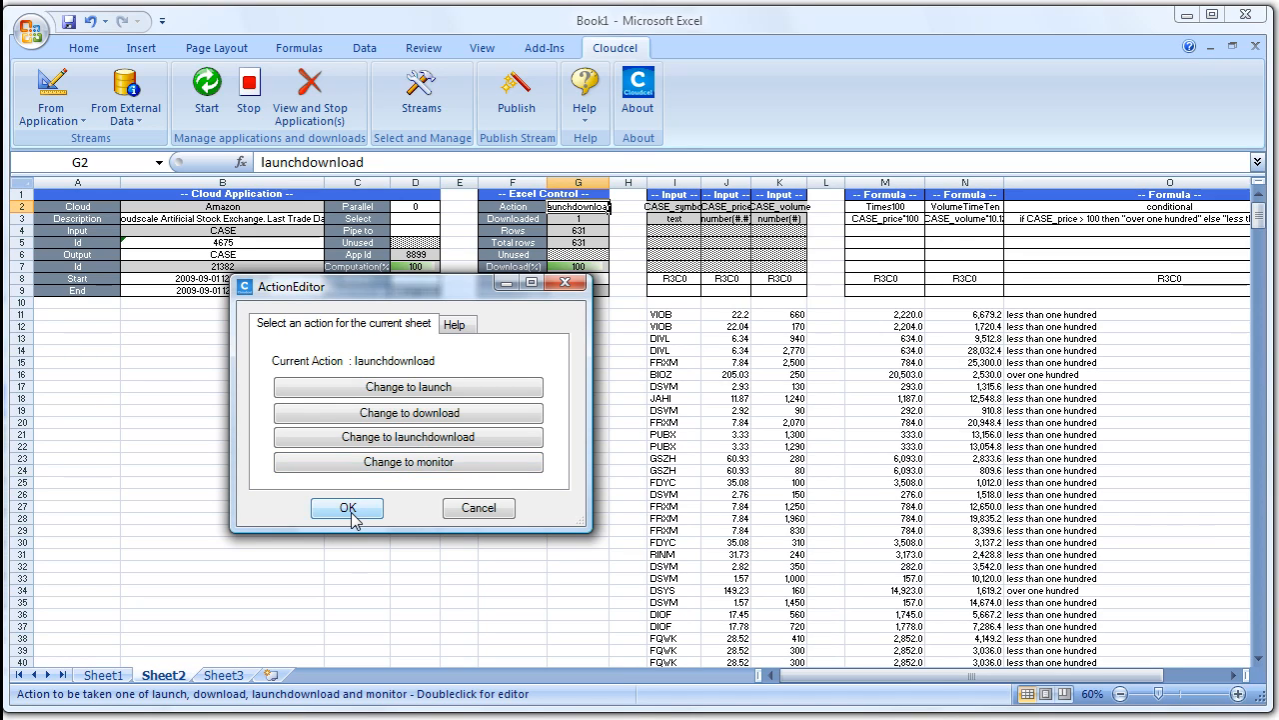
pyautogui.click(471, 510)
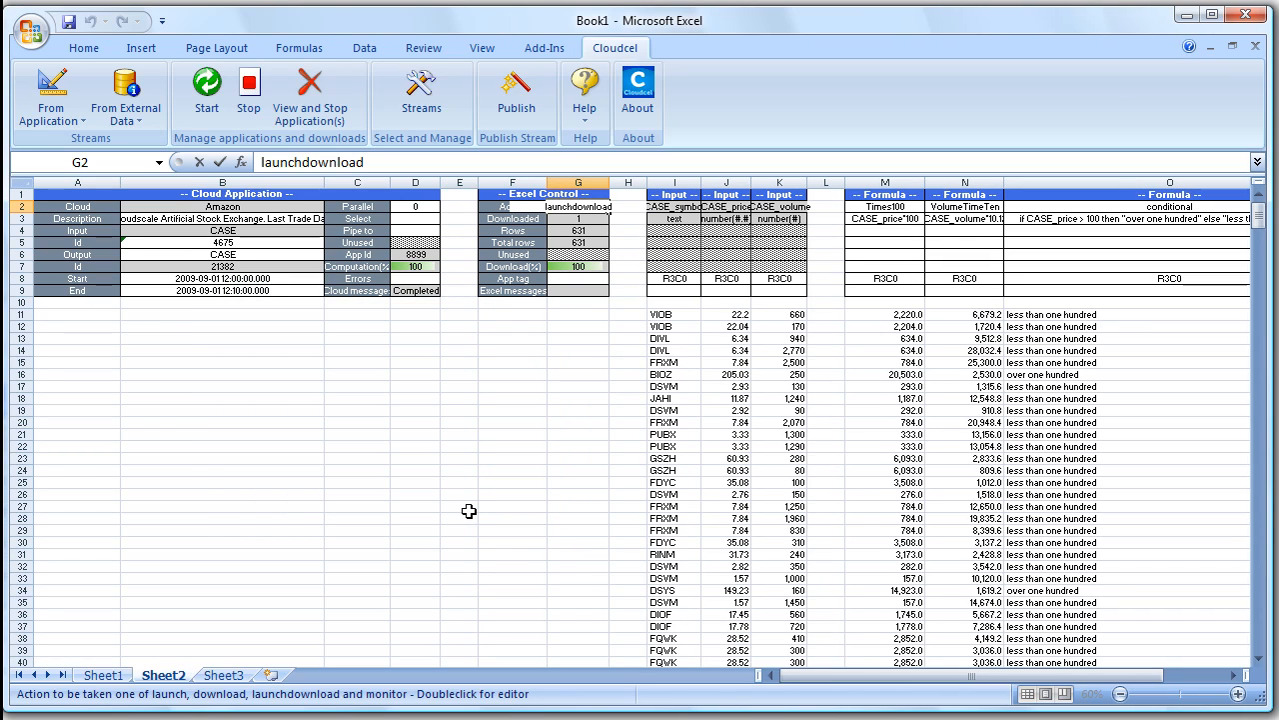